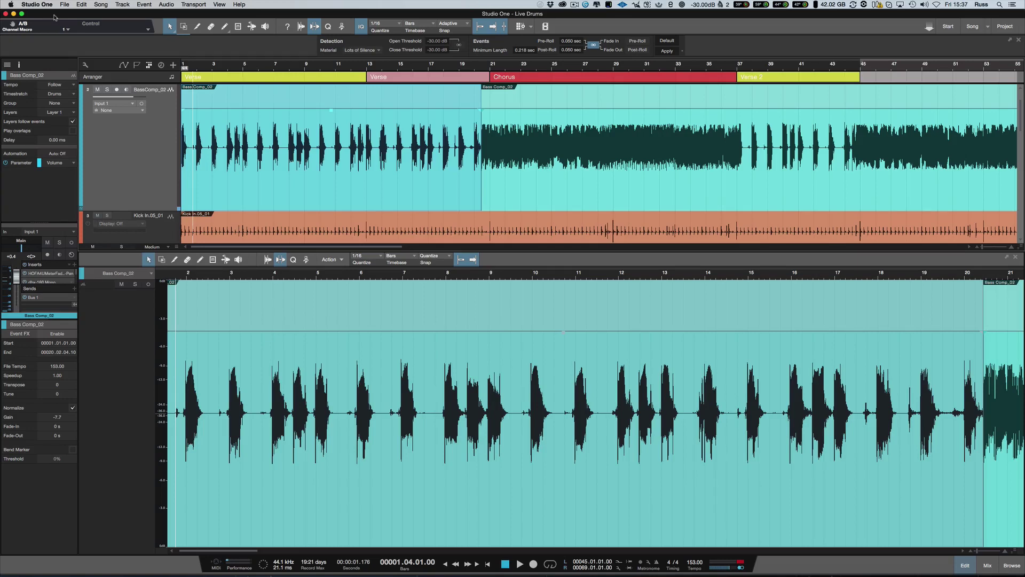
- Switch the lower pane to the Mix console showing the Live Drums song's channels
{"action": "key", "text": "F3"}
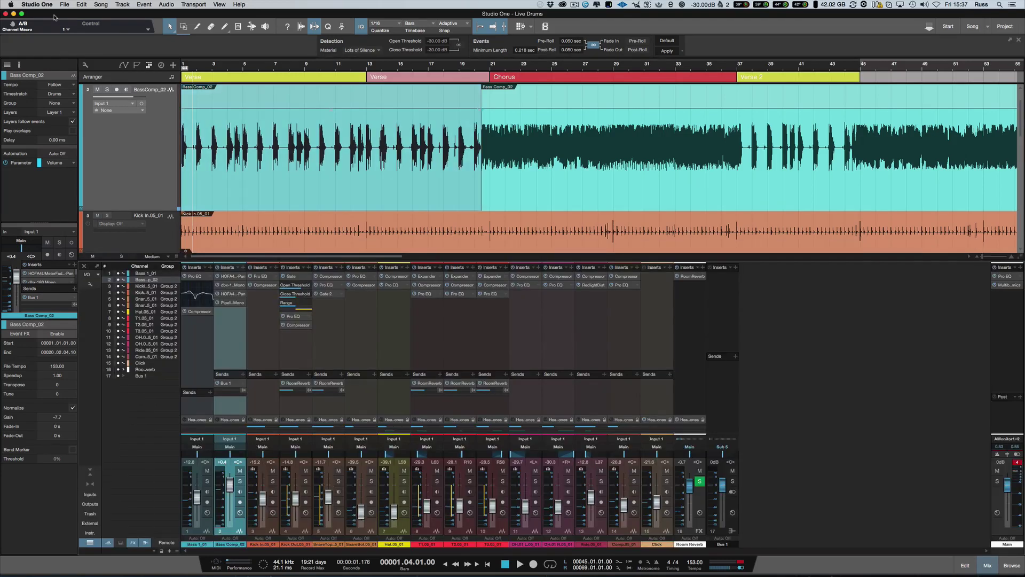
- Solo the Bass Comp_02 channel, return to the Edit view and play from the song start
{"action": "left_click", "coordinate": [241, 481]}
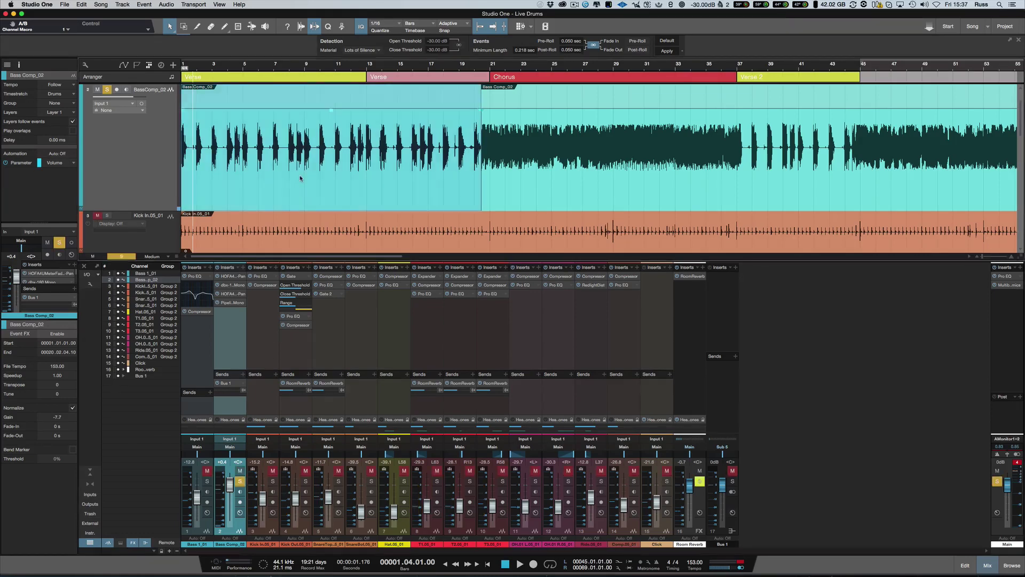
{"action": "key", "text": "F2"}
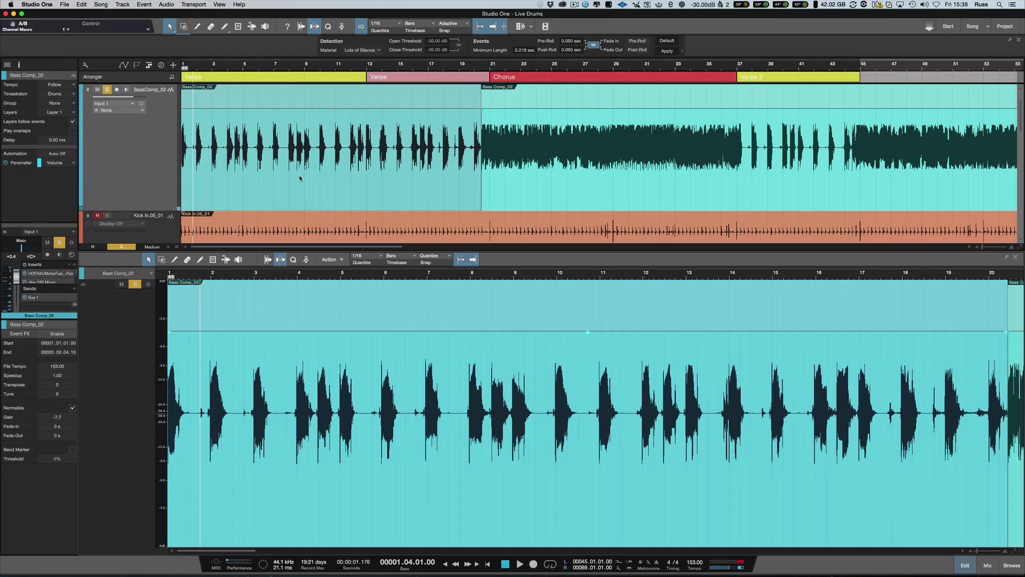
{"action": "key", "text": "space"}
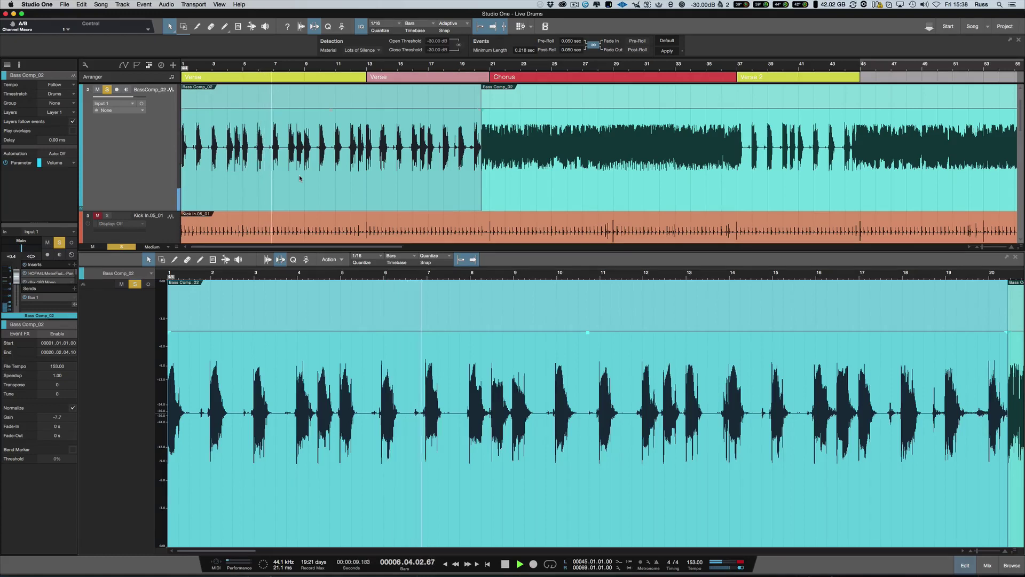
{"action": "key", "text": "space"}
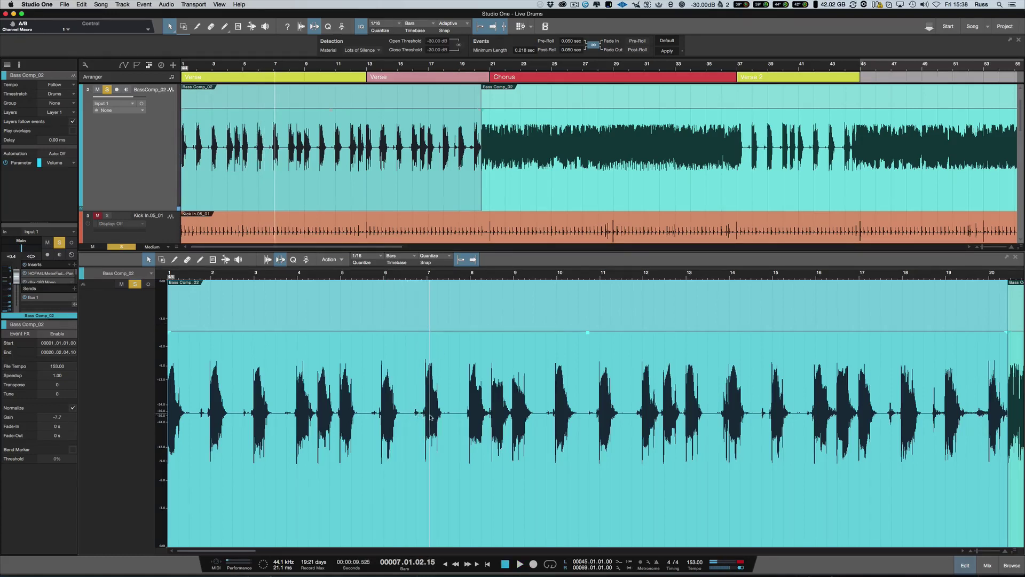
- Audition the bass verse from around bar 17
{"action": "left_click", "coordinate": [888, 277]}
{"action": "key", "text": "space"}
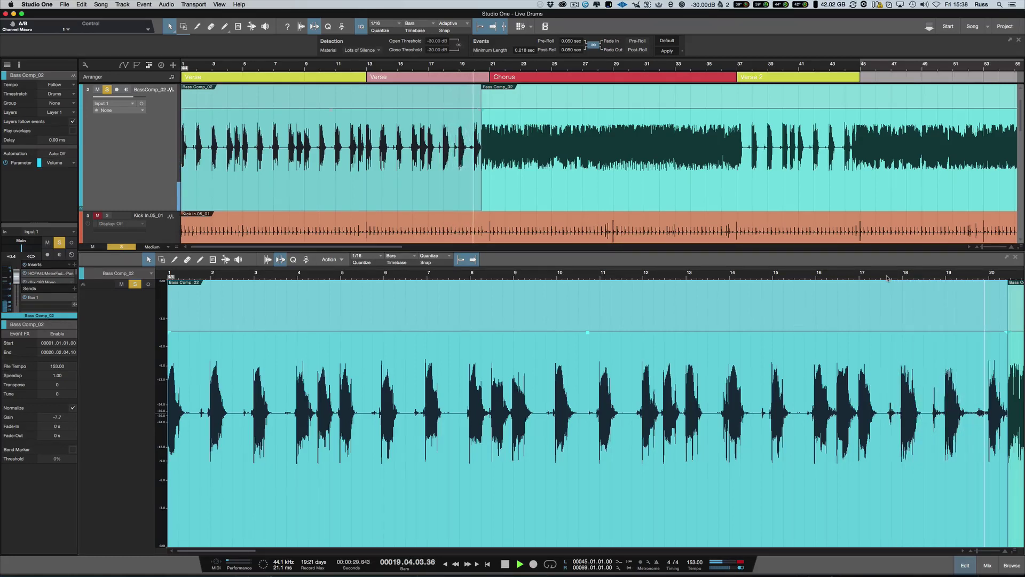
{"action": "key", "text": "space"}
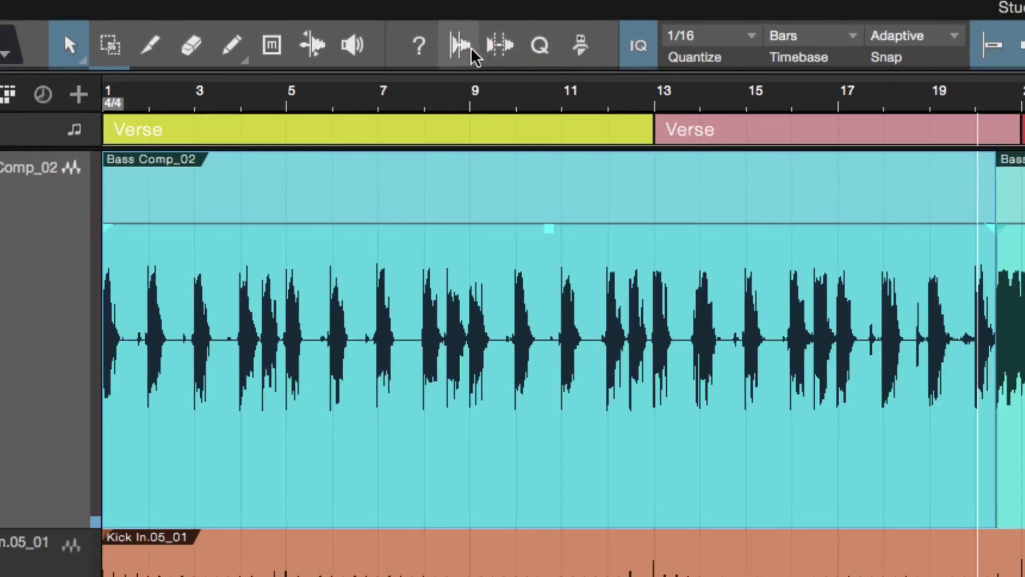
{"action": "left_click", "coordinate": [500, 46]}
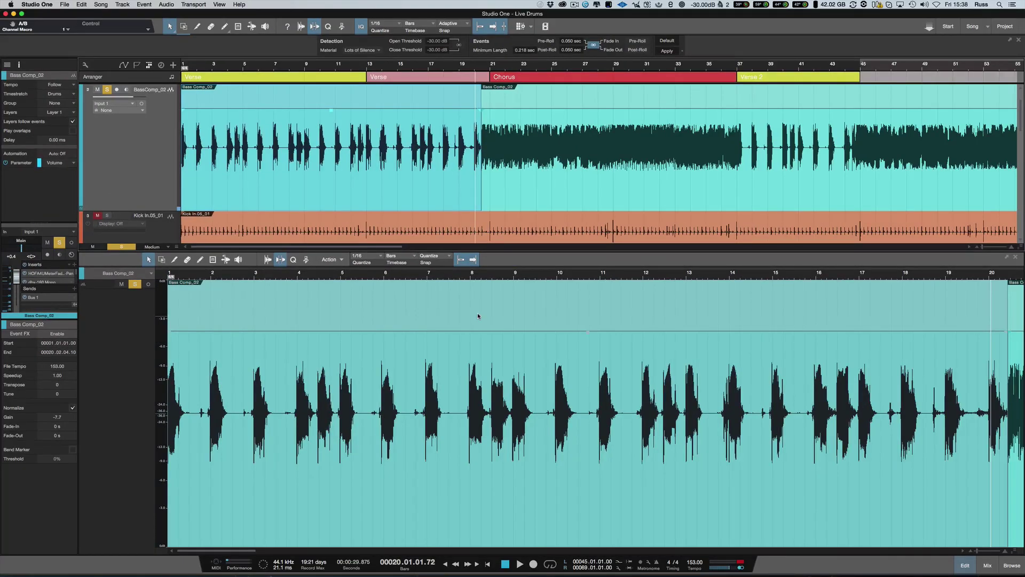
- Strip the bass verse event using Little Silence detection, then toggle the pre/post-roll link off and on
{"action": "left_click", "coordinate": [376, 50]}
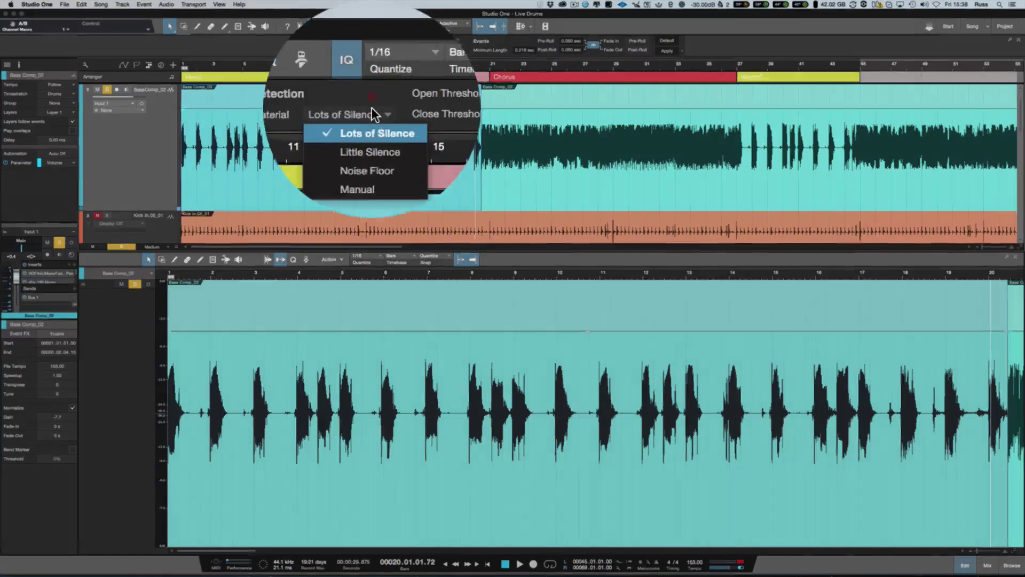
{"action": "left_click", "coordinate": [373, 232]}
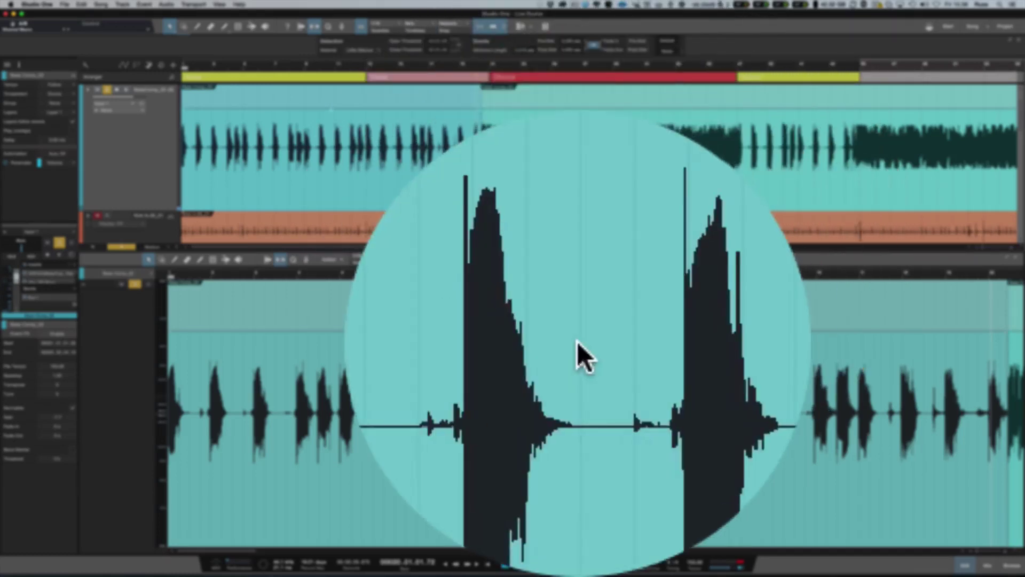
{"action": "left_click", "coordinate": [578, 342]}
{"action": "left_click", "coordinate": [667, 51]}
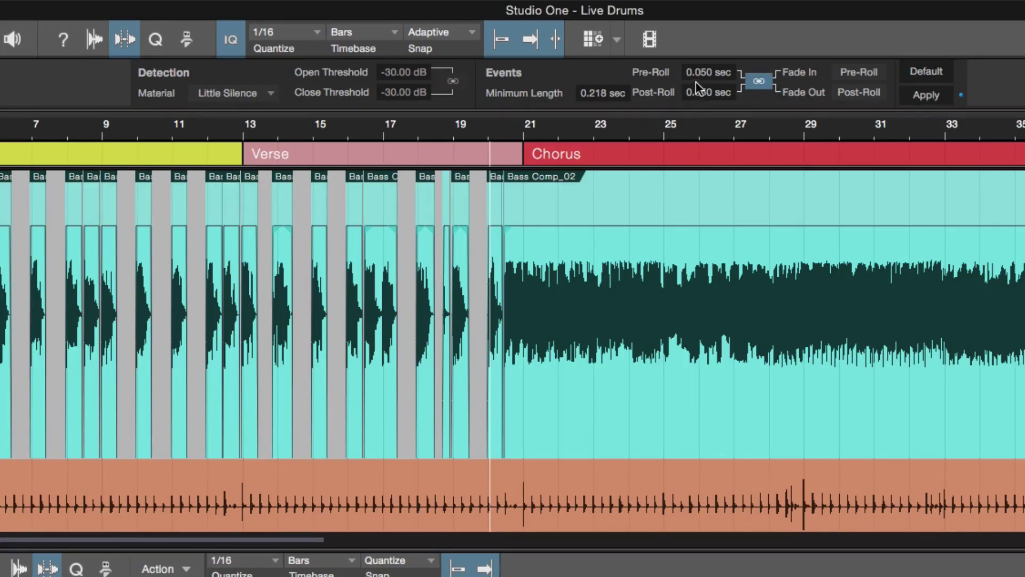
{"action": "left_click", "coordinate": [764, 86]}
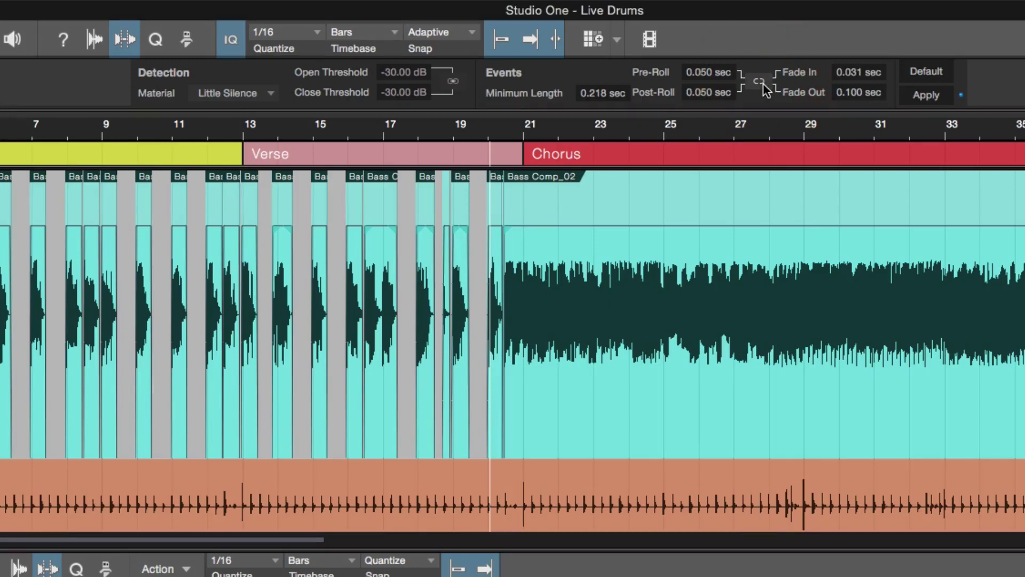
{"action": "left_click", "coordinate": [766, 89]}
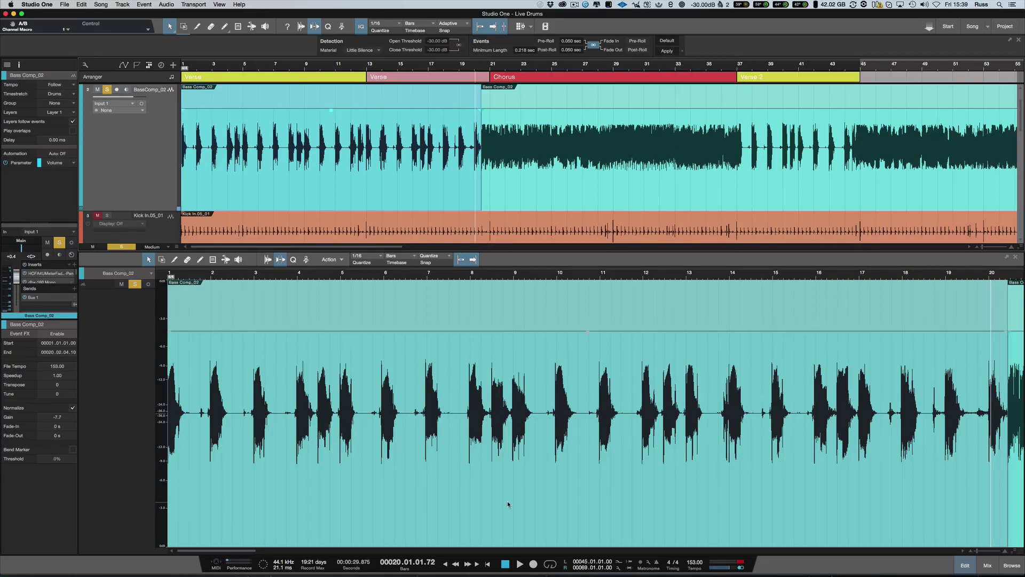
- Return to the song start and Option-drag a copy of the bass verse event
{"action": "key", "text": "Home"}
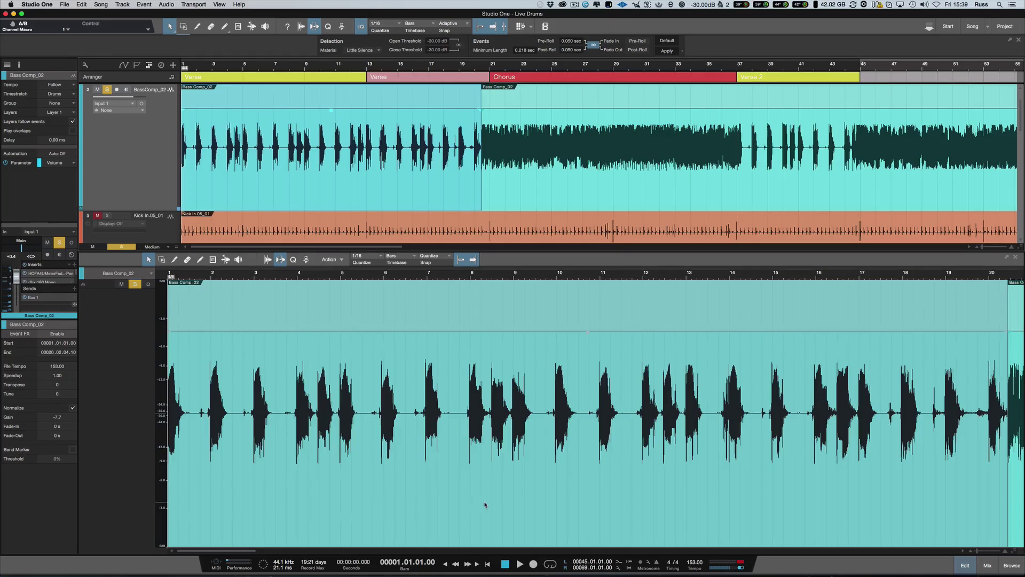
{"action": "key", "text": "alt"}
{"action": "mouse_move", "coordinate": [448, 483]}
{"action": "left_mouse_down"}
{"action": "mouse_move", "coordinate": [476, 492]}
{"action": "mouse_move", "coordinate": [445, 490]}
{"action": "left_mouse_up"}
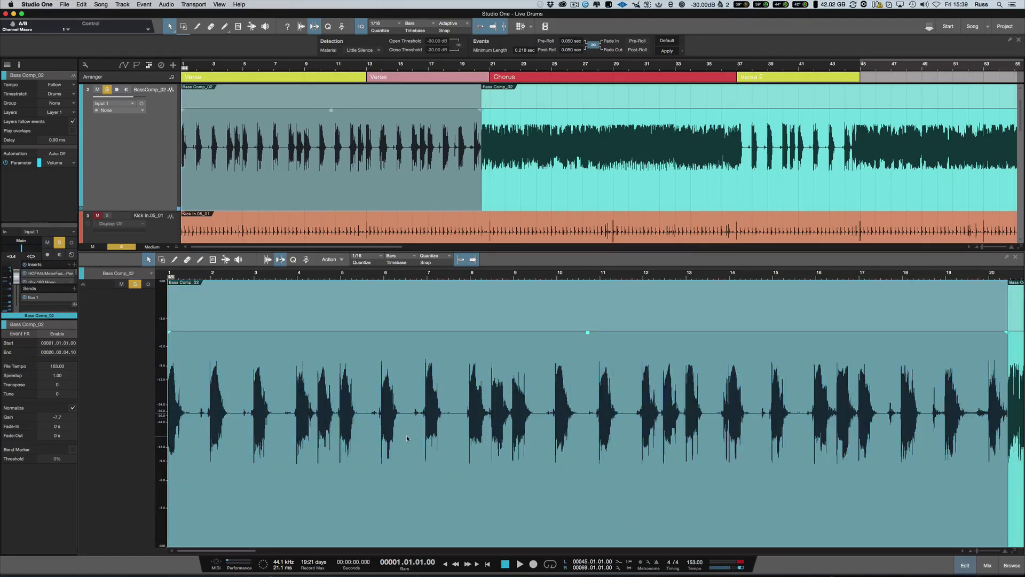
- Colour the Bass Comp_02 verse event red, then reselect the first verse event
{"action": "right_click", "coordinate": [395, 369]}
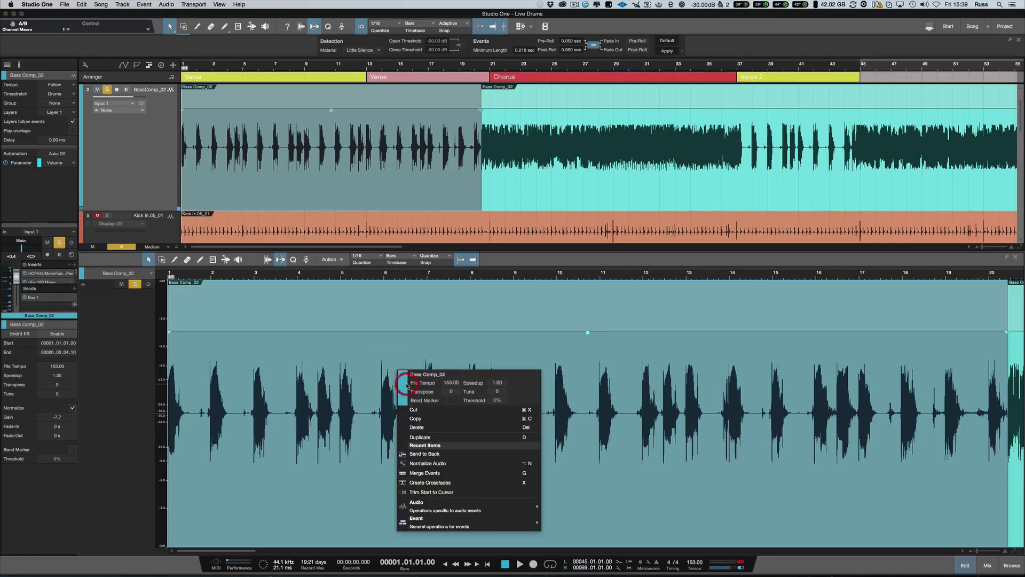
{"action": "left_click", "coordinate": [404, 385]}
{"action": "left_click", "coordinate": [452, 465]}
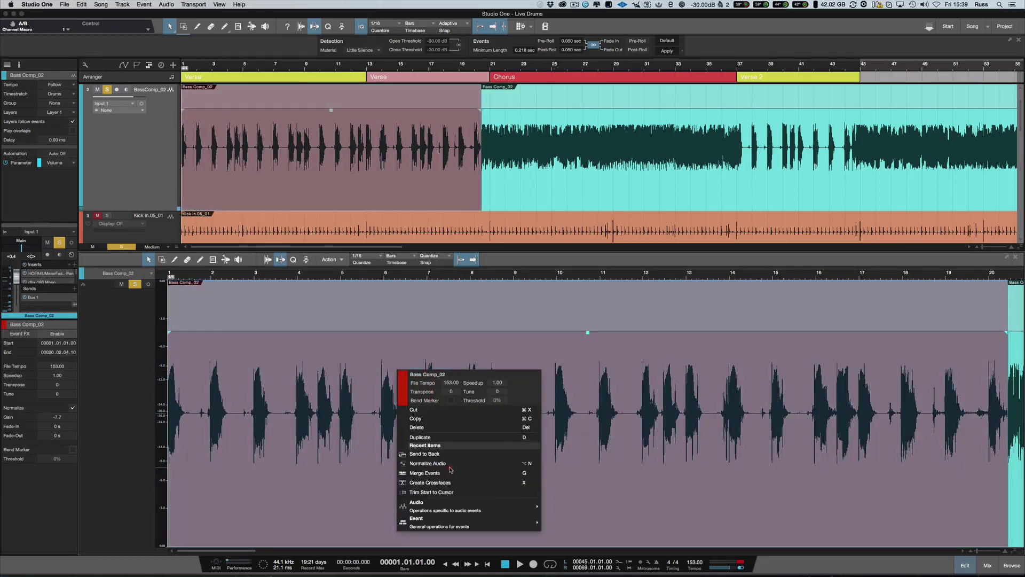
{"action": "left_click", "coordinate": [701, 485]}
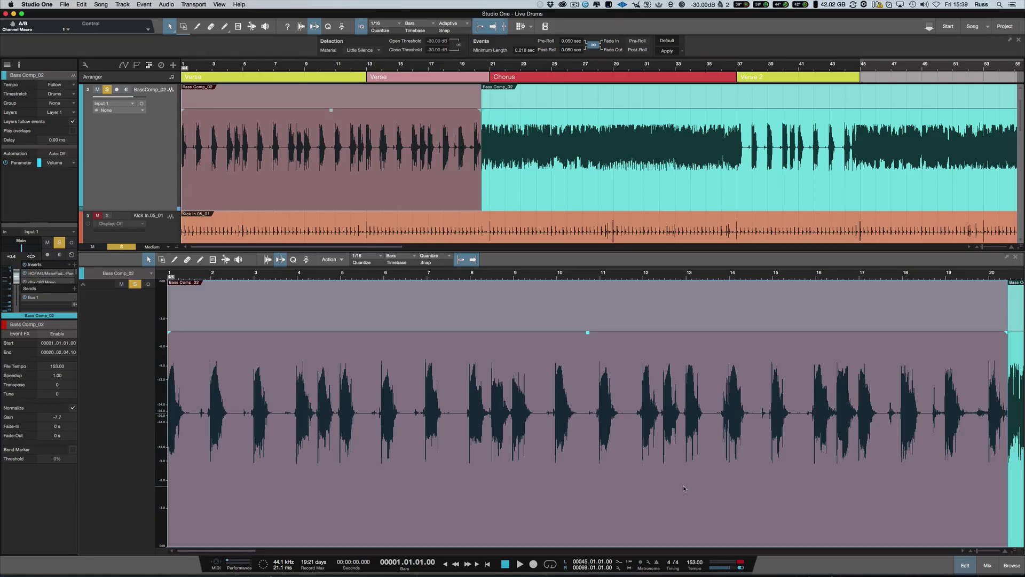
{"action": "left_click", "coordinate": [539, 187]}
{"action": "left_click", "coordinate": [360, 194]}
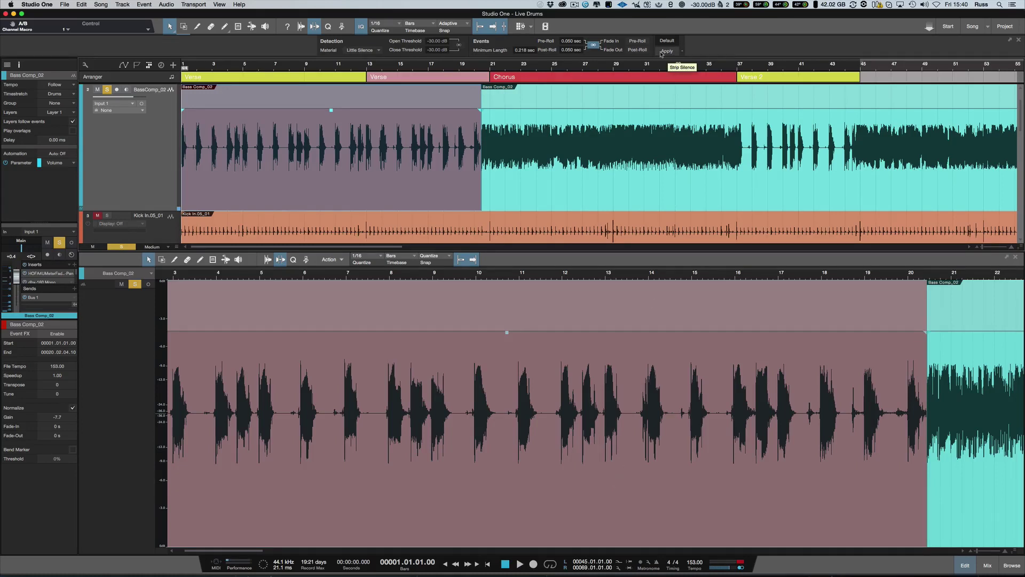
- Apply Strip Silence with Noise Floor detection, 0 sec pre/post-roll and 0.010 sec minimum length
{"action": "left_click", "coordinate": [376, 51]}
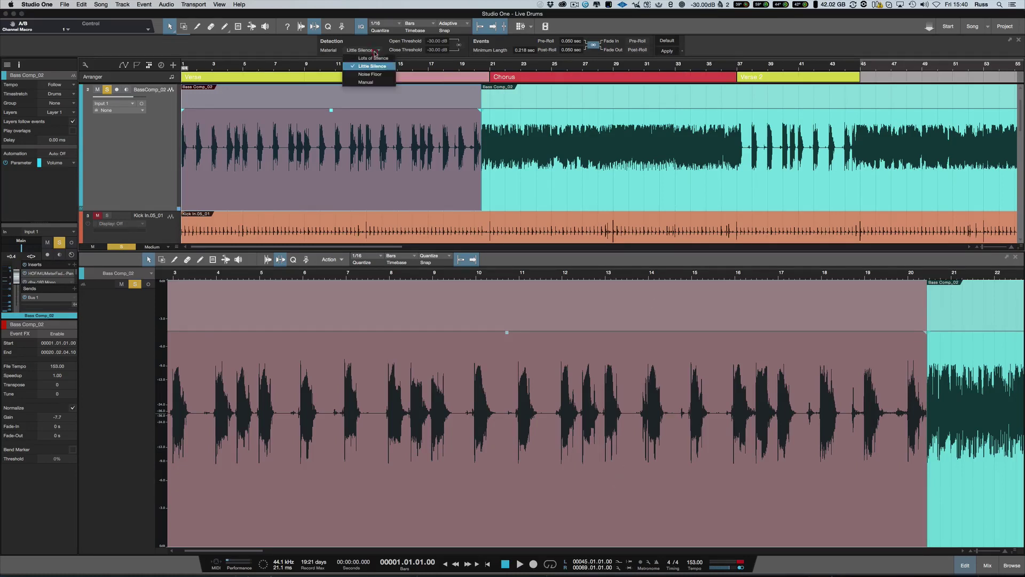
{"action": "left_click", "coordinate": [383, 79]}
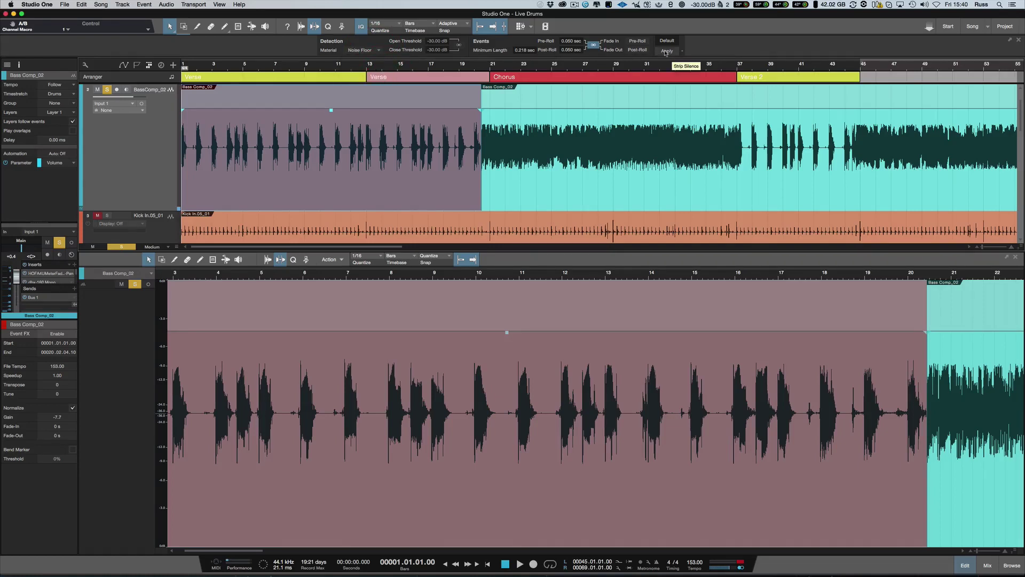
{"action": "left_click_drag", "start_coordinate": [571, 41], "coordinate": [568, 69]}
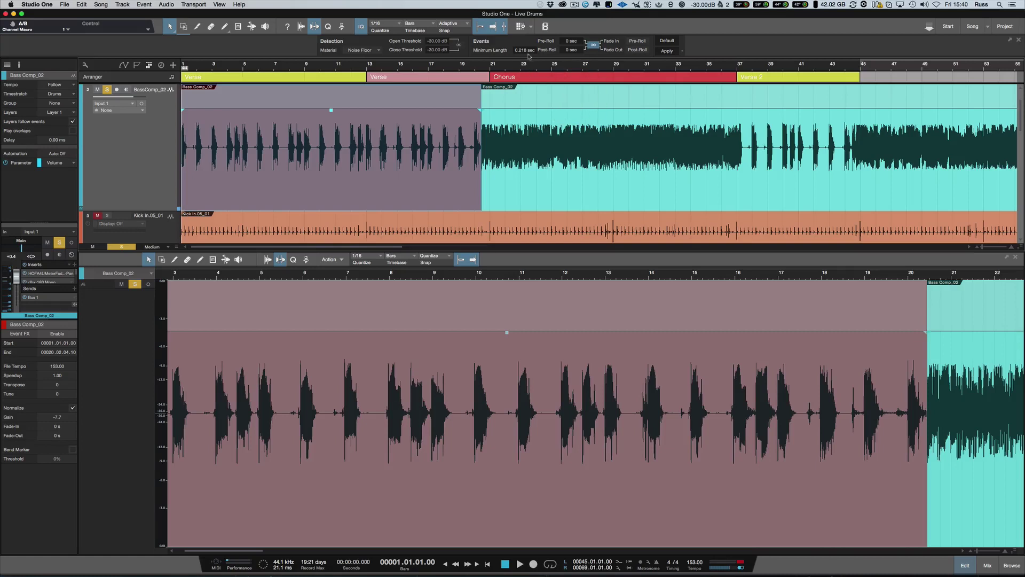
{"action": "left_click_drag", "start_coordinate": [523, 51], "coordinate": [526, 62]}
{"action": "left_click", "coordinate": [667, 51]}
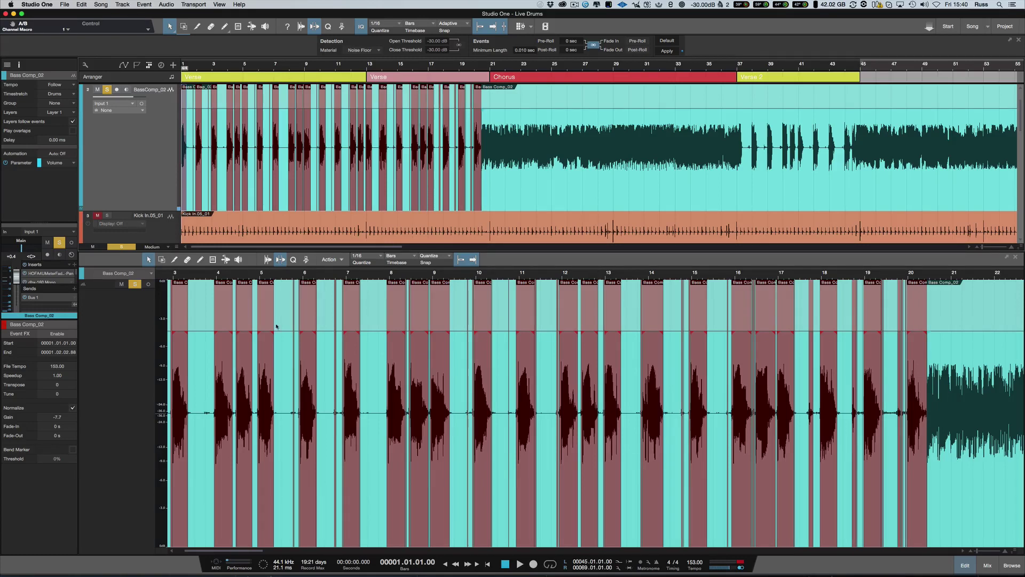
- Re-run Strip Silence with Lots of Silence, then with a 0.109 sec minimum length
{"action": "left_click", "coordinate": [358, 51]}
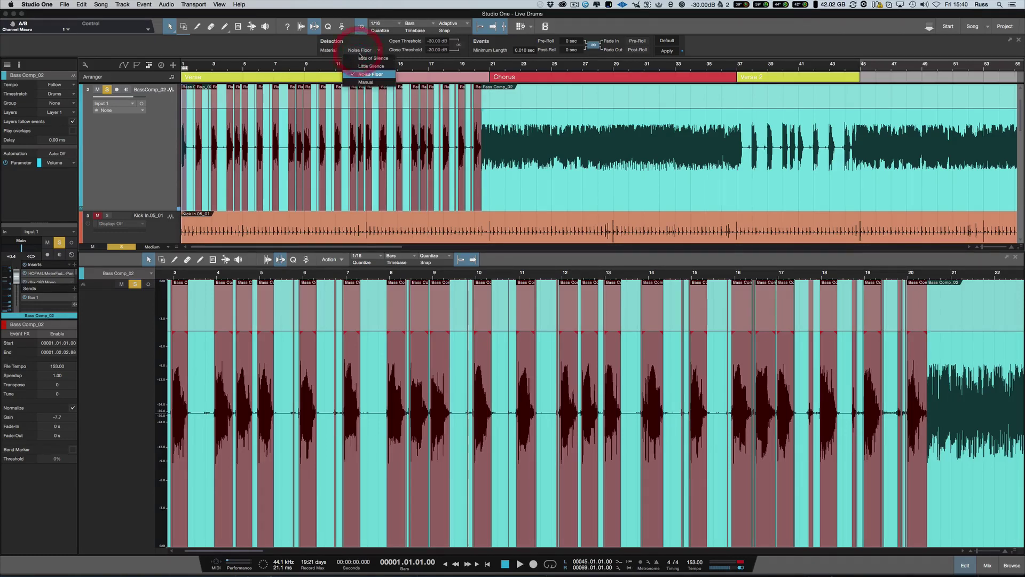
{"action": "left_click", "coordinate": [361, 59]}
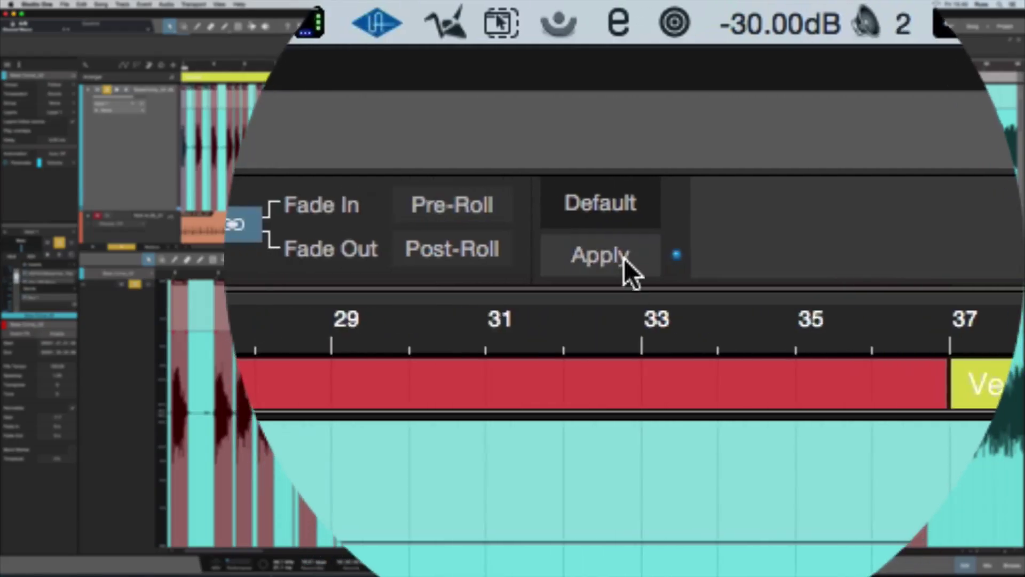
{"action": "left_click", "coordinate": [670, 51]}
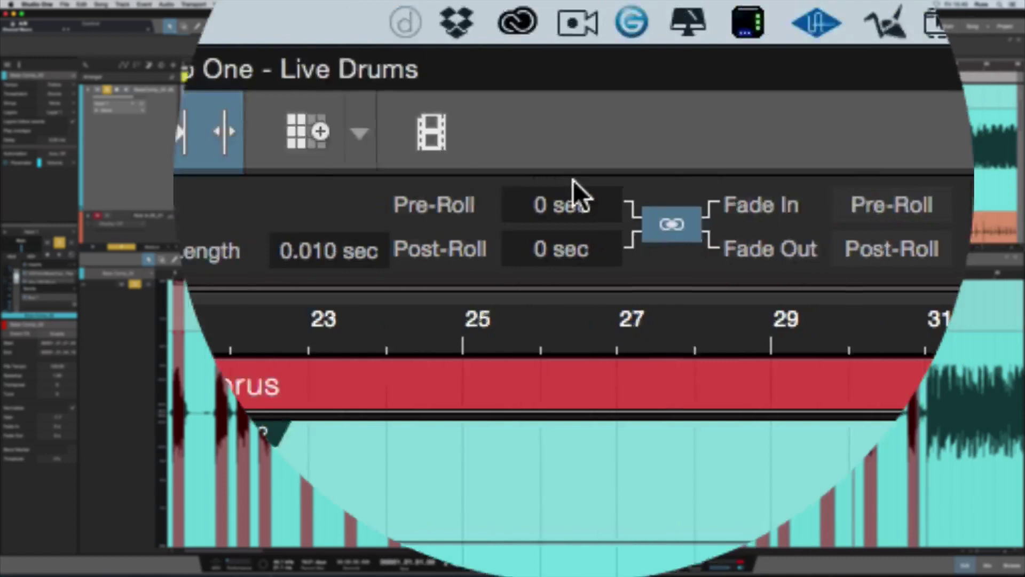
{"action": "left_click", "coordinate": [527, 251]}
{"action": "mouse_move", "coordinate": [526, 251]}
{"action": "left_mouse_down"}
{"action": "mouse_move", "coordinate": [527, 231]}
{"action": "mouse_move", "coordinate": [526, 245]}
{"action": "left_mouse_up"}
{"action": "left_click", "coordinate": [623, 243]}
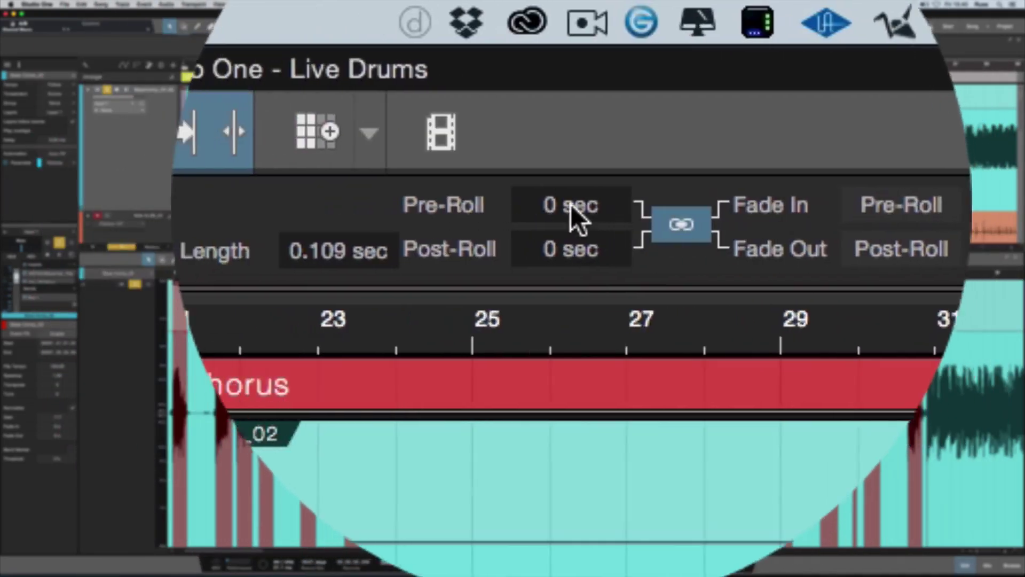
- Set pre-roll and post-roll to 0.050 sec and apply Strip Silence again
{"action": "left_click", "coordinate": [569, 205]}
{"action": "type", "text": "0.05"}
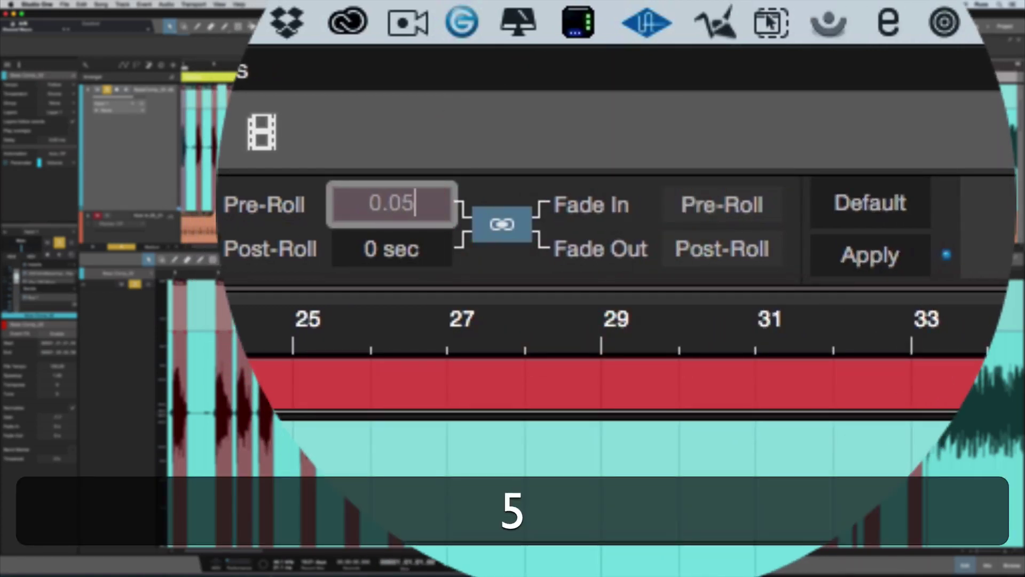
{"action": "key", "text": "Tab"}
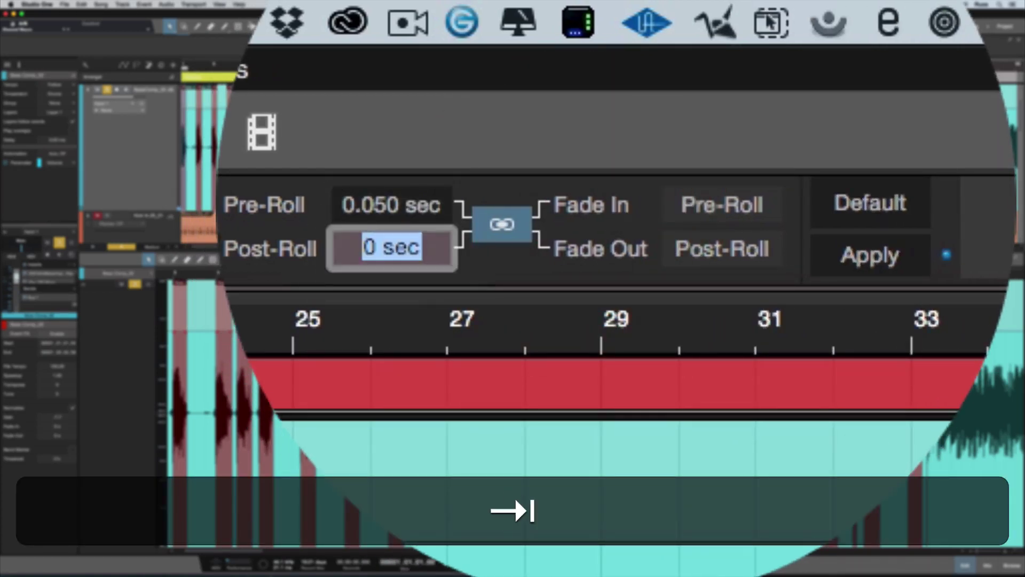
{"action": "type", "text": "0.05"}
{"action": "key", "text": "Tab"}
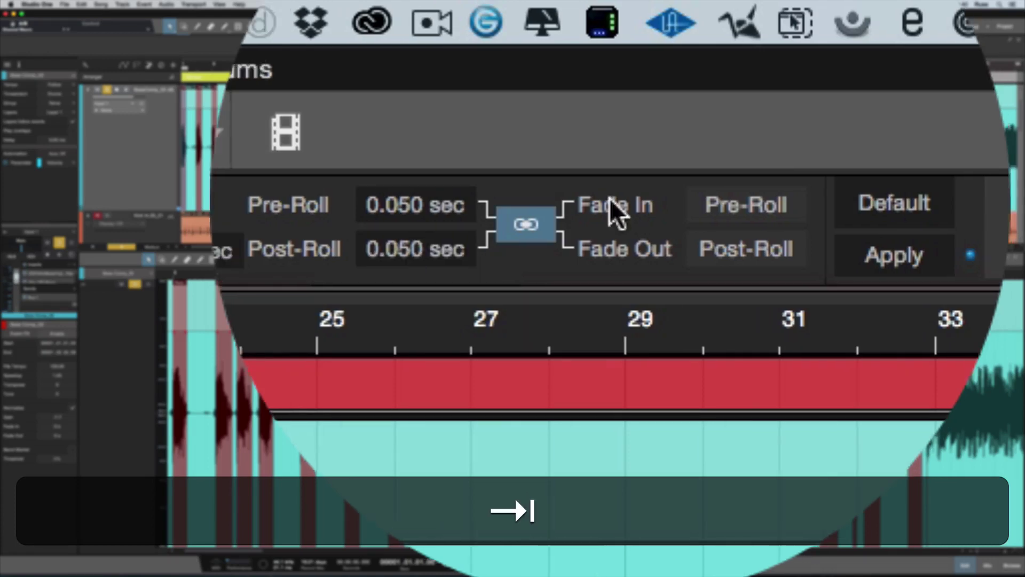
{"action": "left_click", "coordinate": [625, 255]}
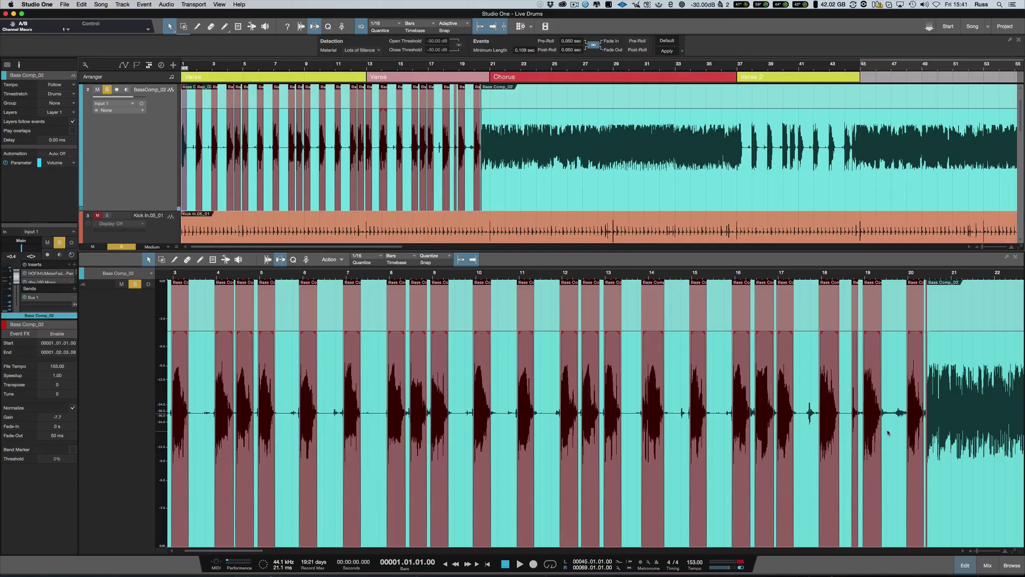
{"action": "scroll", "coordinate": [294, 450], "scroll_direction": "left", "scroll_amount": 3}
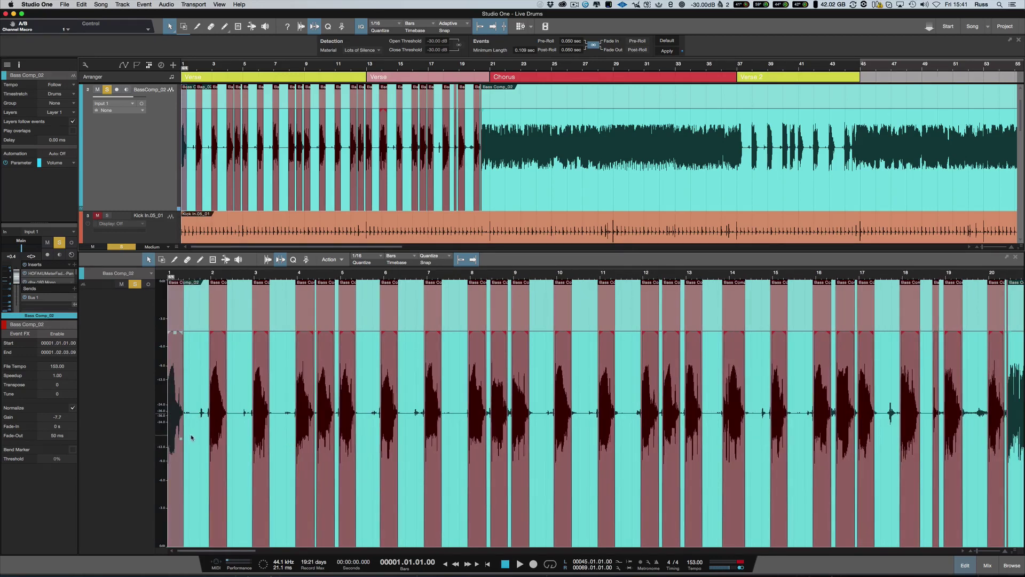
{"action": "key", "text": "comma"}
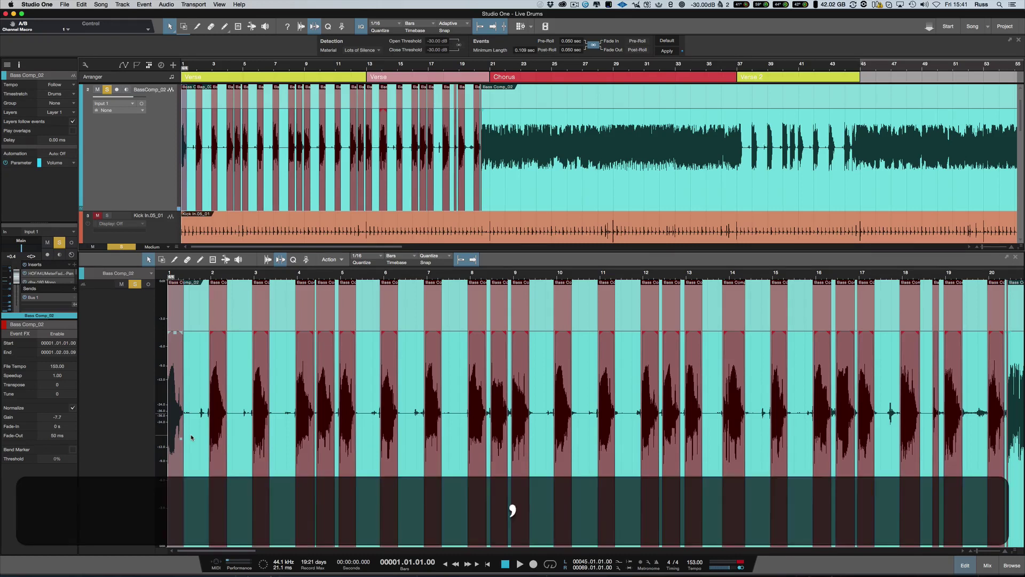
{"action": "key", "text": "space"}
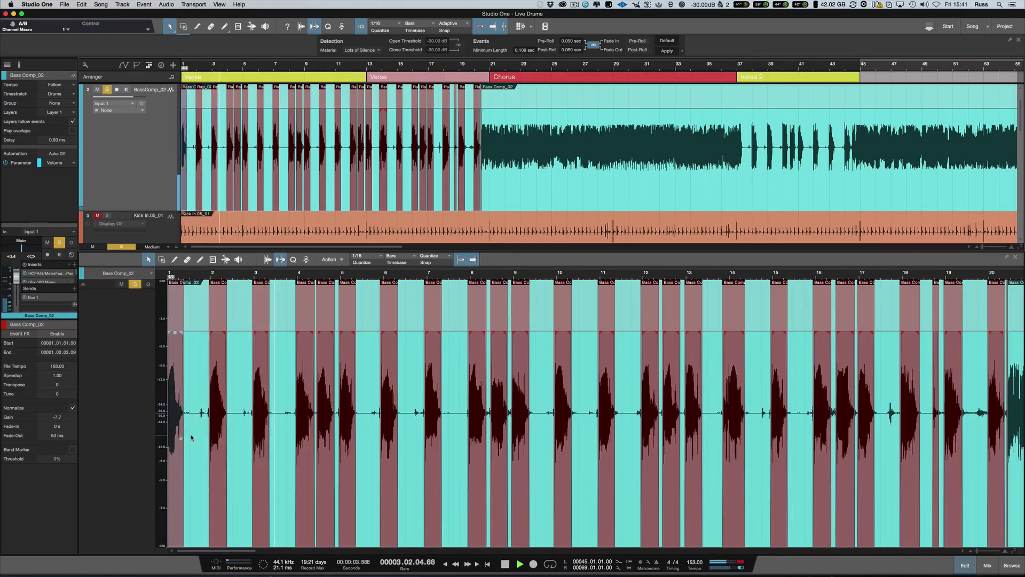
{"action": "left_click", "coordinate": [883, 275]}
{"action": "left_click", "coordinate": [887, 275]}
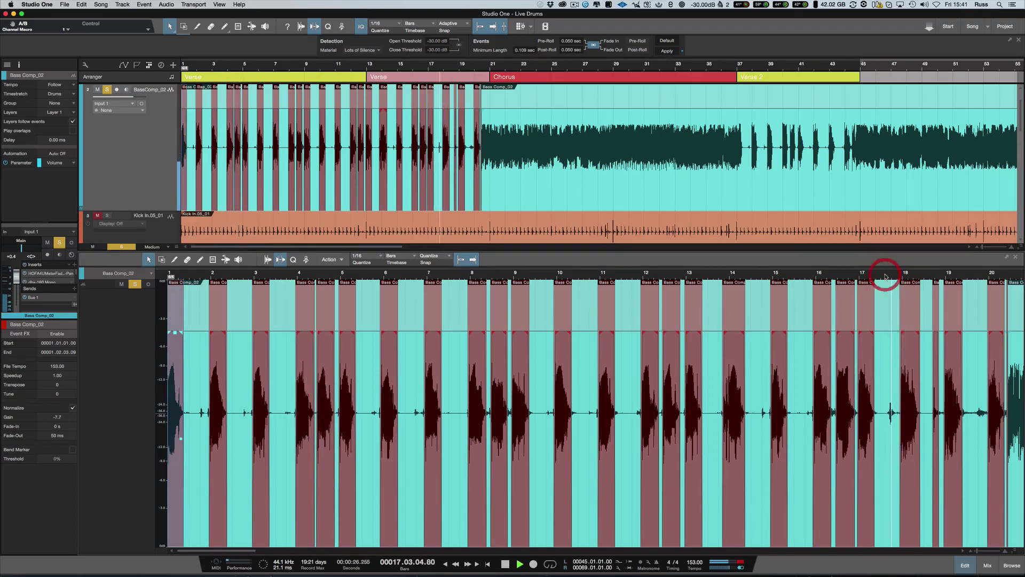
{"action": "key", "text": "space"}
{"action": "left_click", "coordinate": [886, 275]}
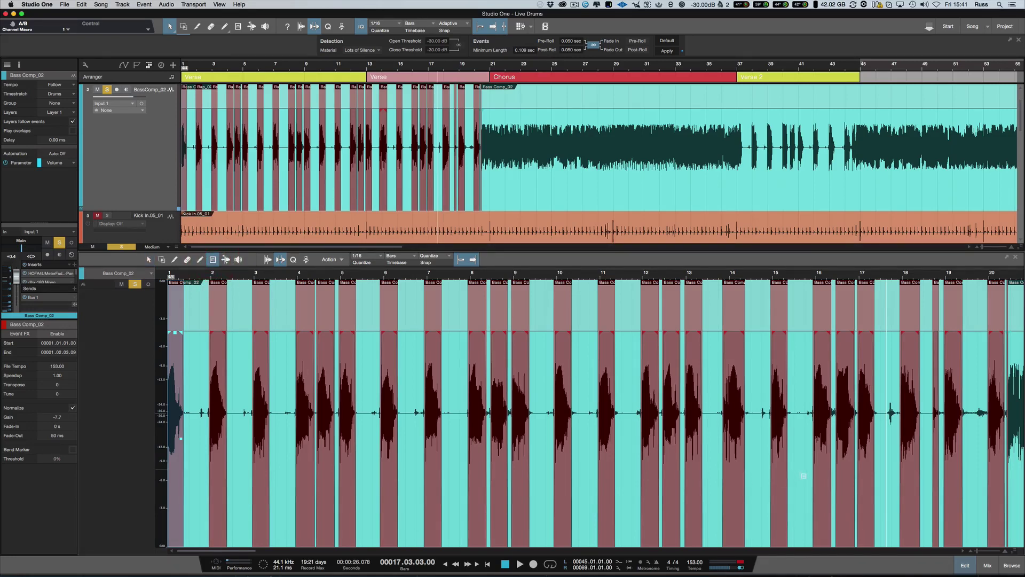
{"action": "left_click", "coordinate": [803, 475]}
{"action": "key", "text": "space"}
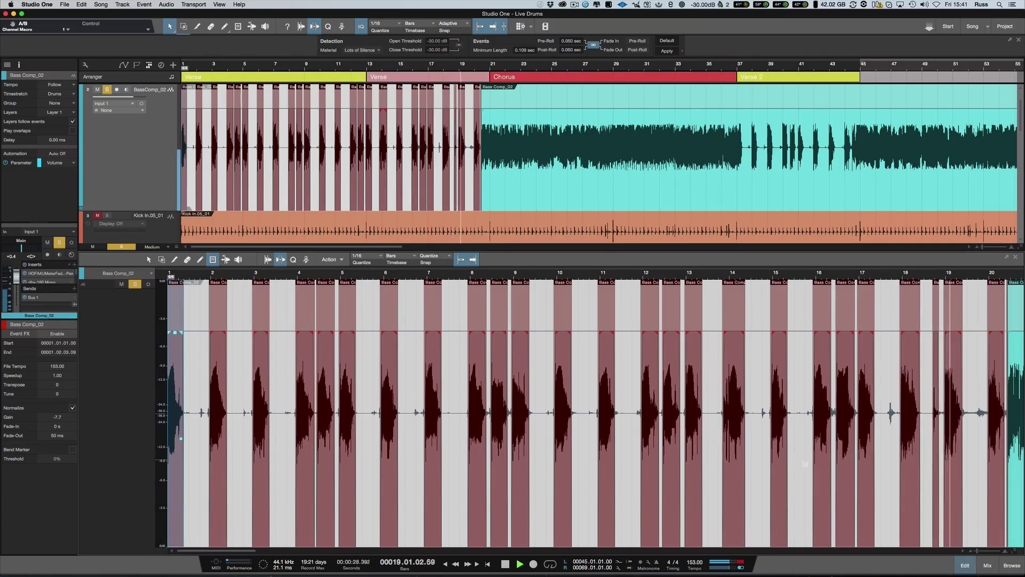
{"action": "key", "text": "space"}
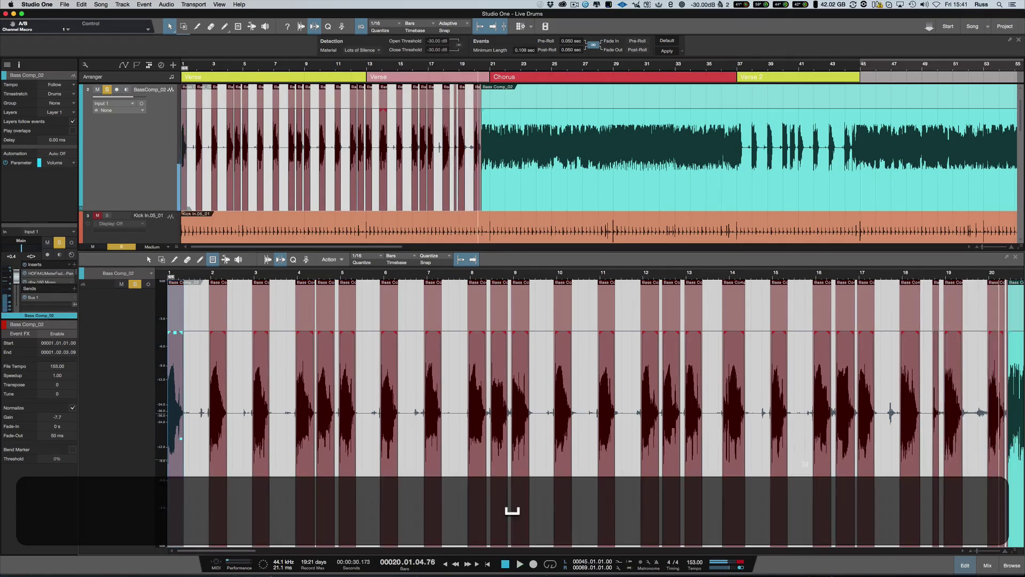
{"action": "key", "text": "comma"}
{"action": "key", "text": "space"}
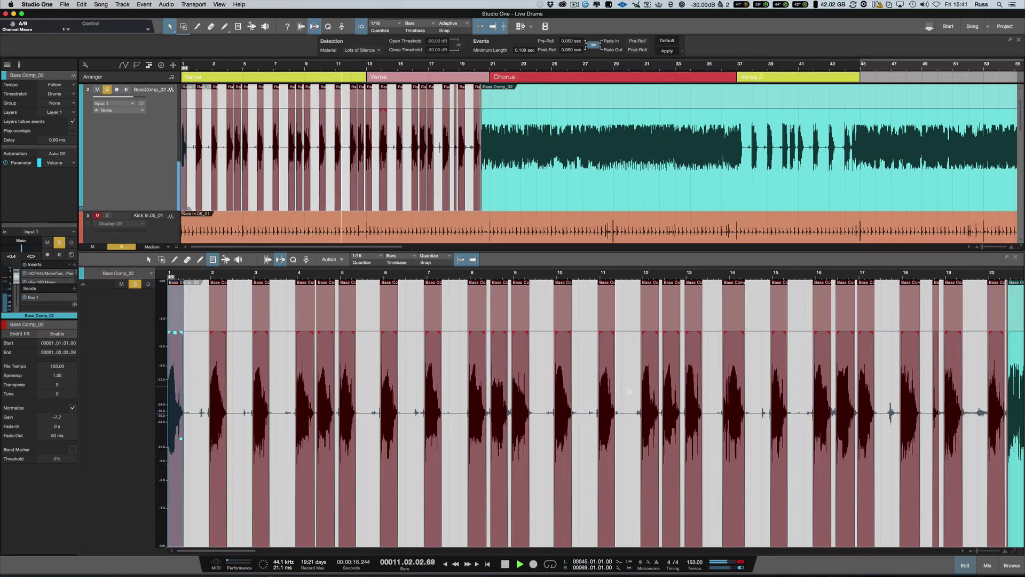
{"action": "key", "text": "space"}
{"action": "left_click", "coordinate": [884, 277]}
{"action": "left_click", "coordinate": [885, 277]}
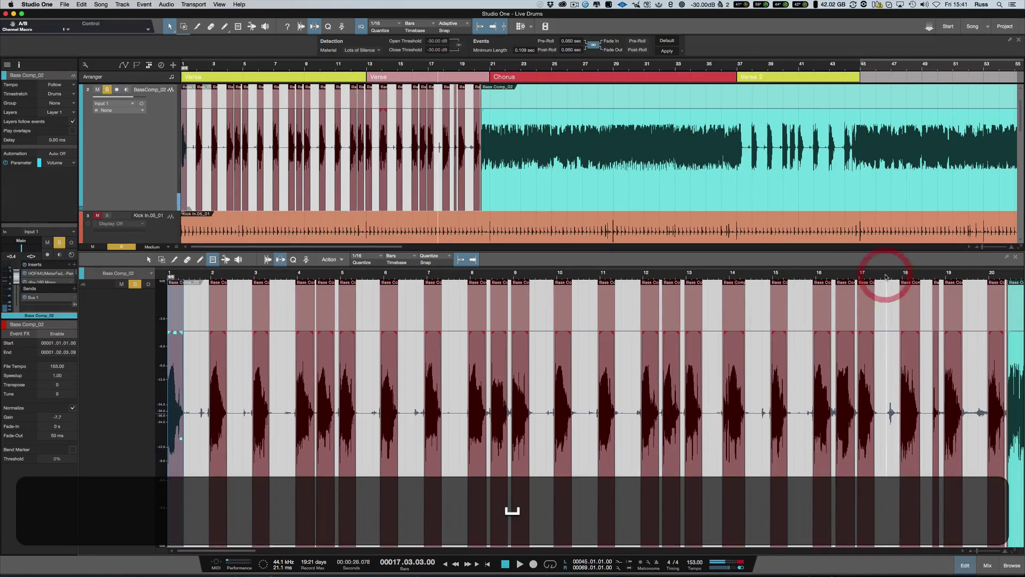
{"action": "key", "text": "space"}
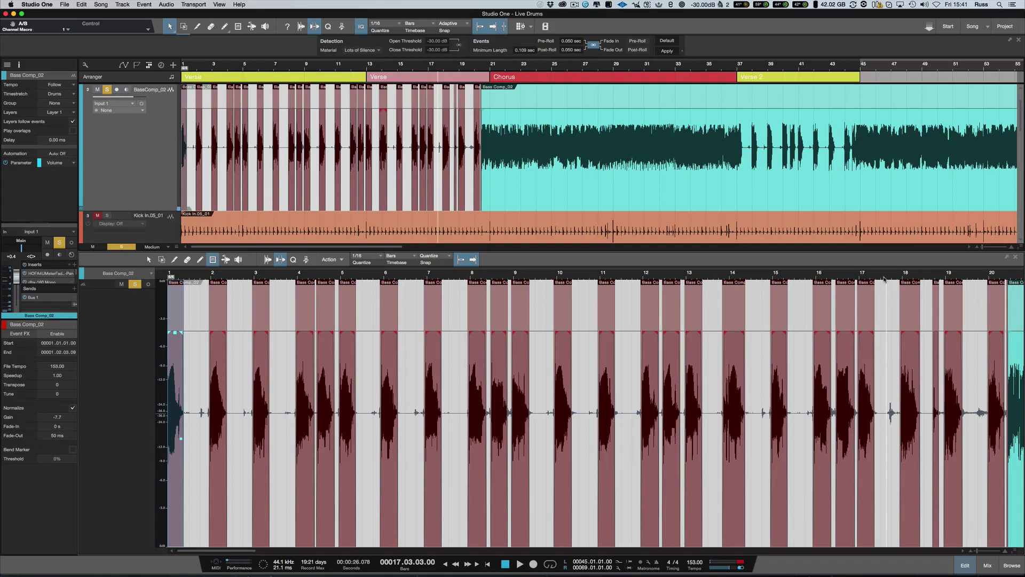
{"action": "left_click", "coordinate": [214, 259]}
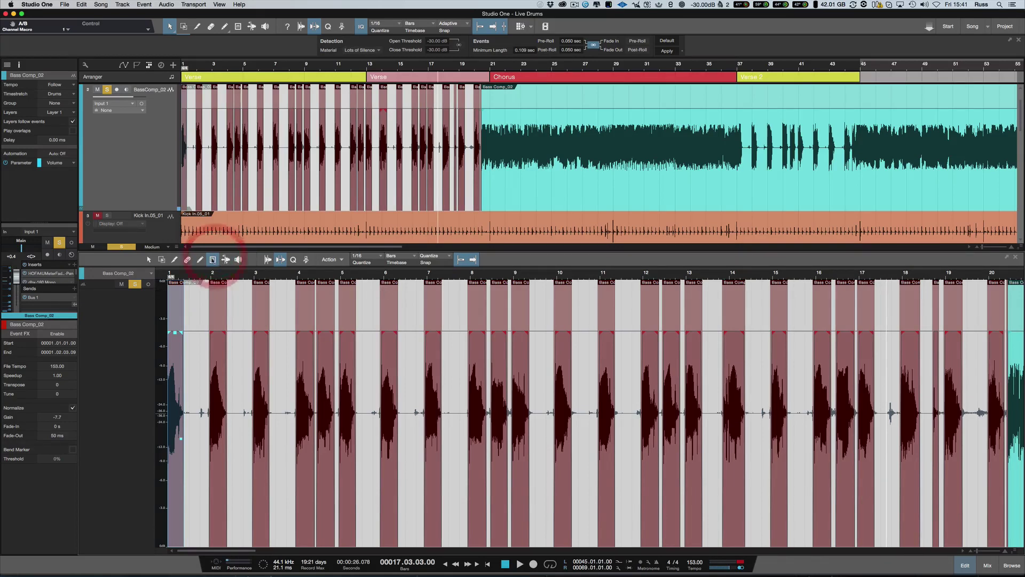
{"action": "left_click", "coordinate": [281, 433]}
{"action": "key", "text": "space"}
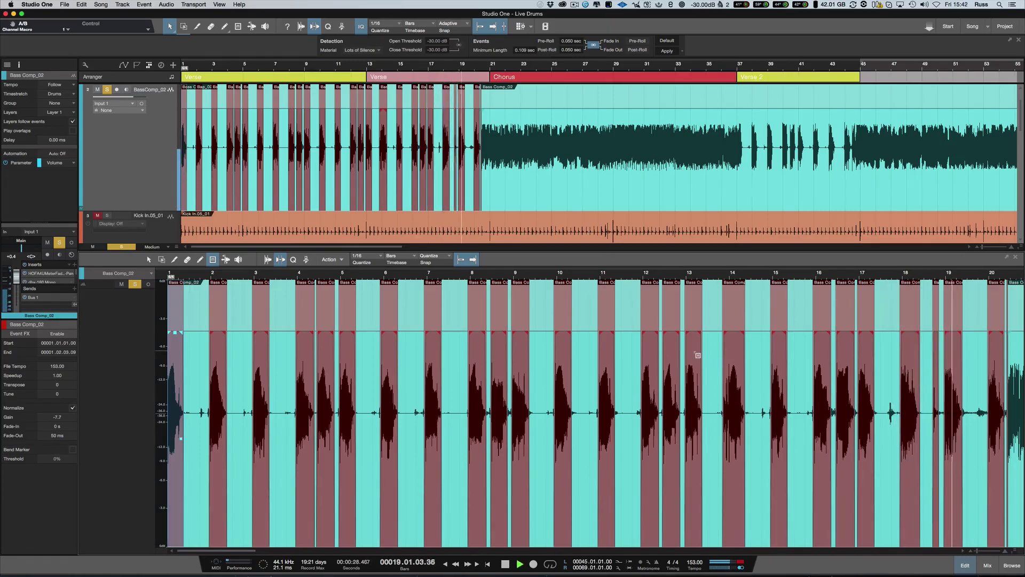
{"action": "key", "text": "space"}
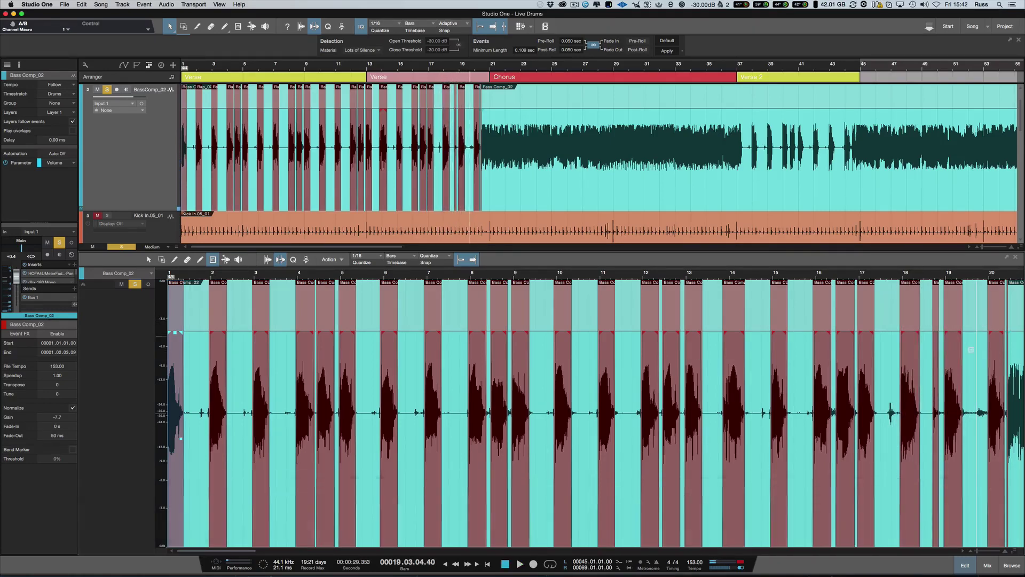
{"action": "left_click", "coordinate": [965, 350]}
{"action": "left_click", "coordinate": [951, 273]}
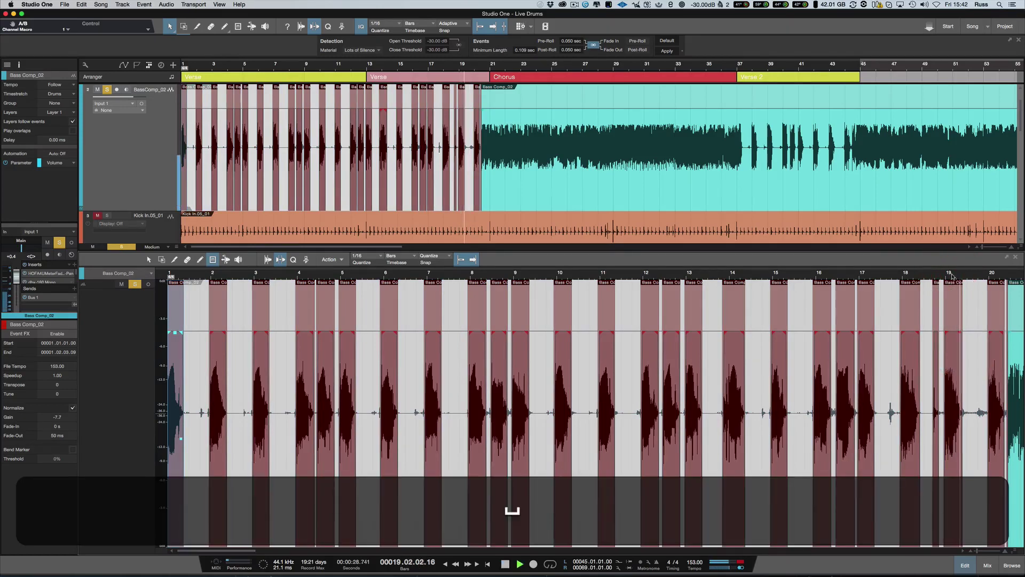
{"action": "double_click", "coordinate": [951, 275]}
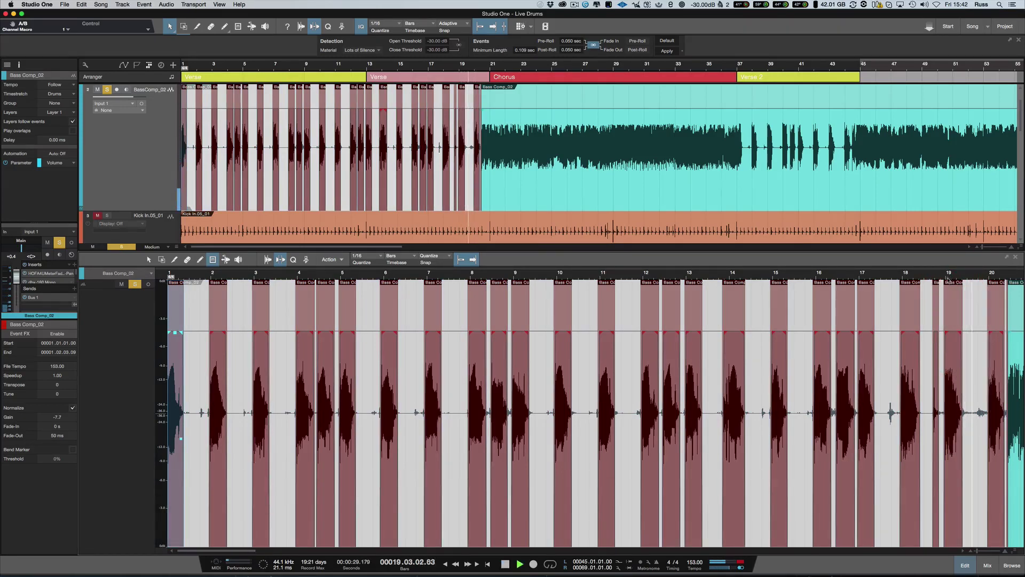
{"action": "left_click", "coordinate": [934, 276]}
{"action": "key", "text": "space"}
{"action": "key", "text": "space"}
{"action": "key", "text": "space"}
{"action": "left_click", "coordinate": [979, 373]}
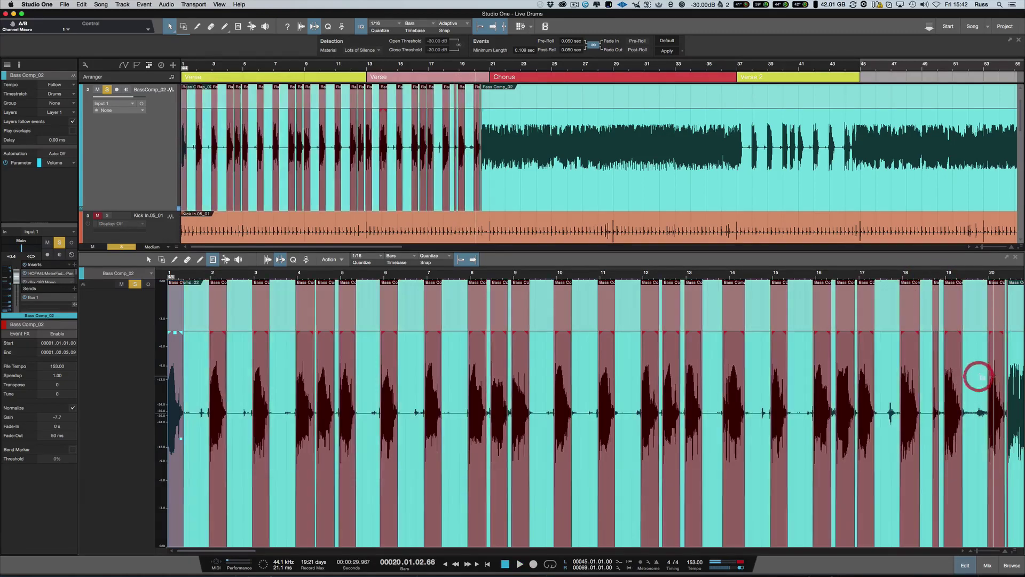
{"action": "left_click", "coordinate": [944, 277]}
{"action": "key", "text": "space"}
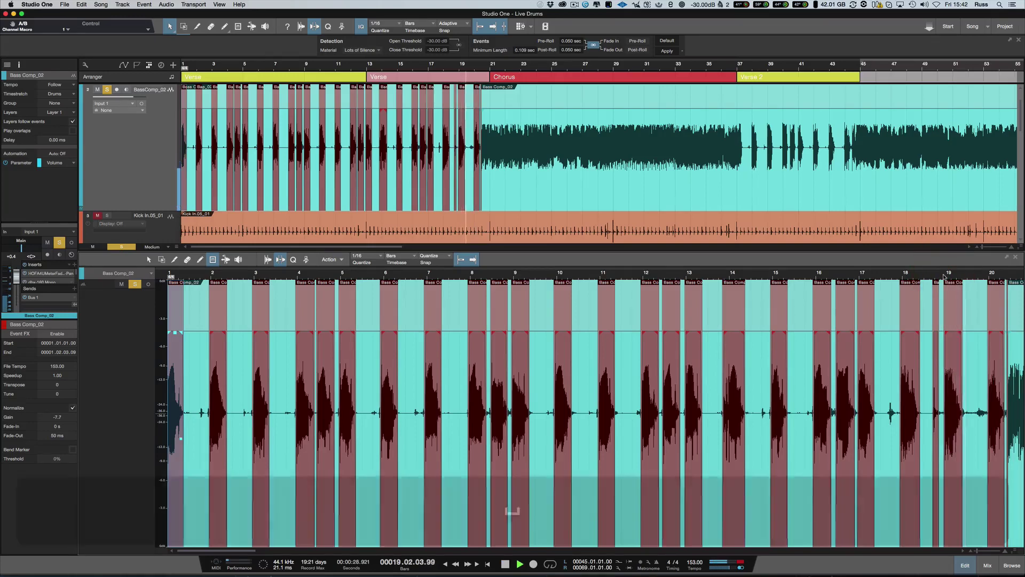
{"action": "key", "text": "space"}
- Undo the strip and re-apply Strip Silence with 0.170 sec pre-roll and 0.100 sec post-roll
{"action": "left_click", "coordinate": [976, 381]}
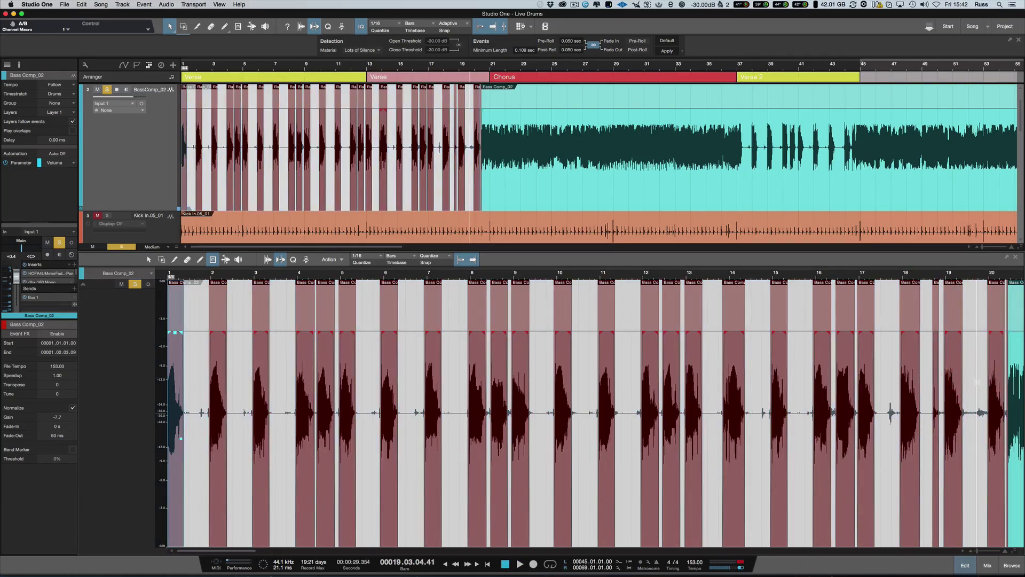
{"action": "key", "text": "super+z"}
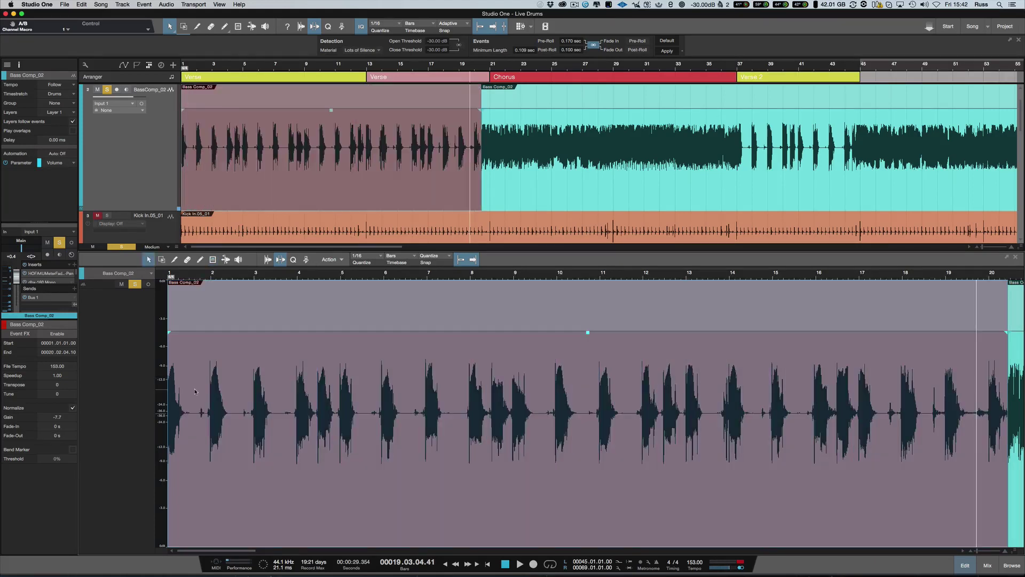
{"action": "key", "text": "comma"}
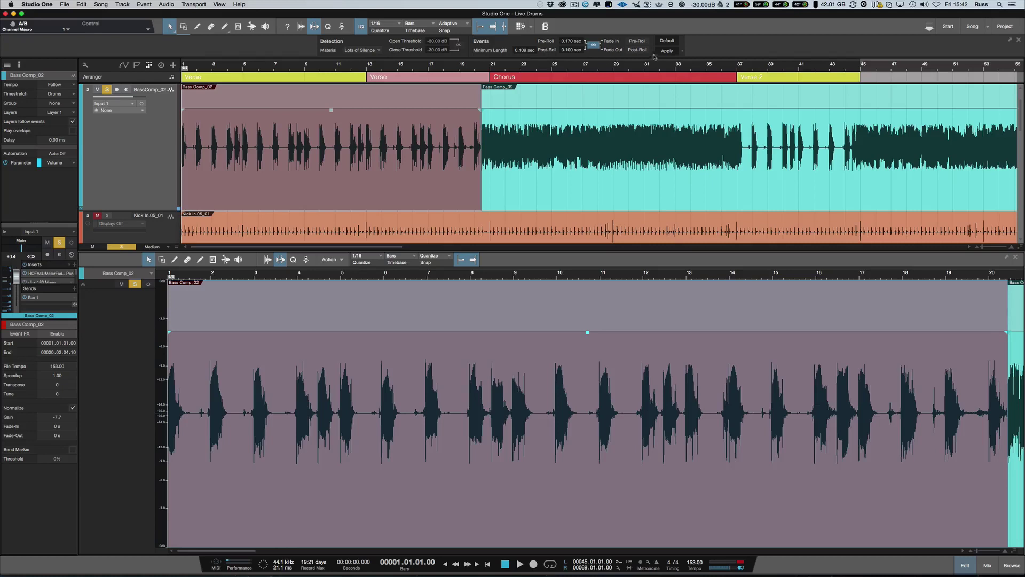
{"action": "left_click", "coordinate": [674, 153]}
{"action": "left_click", "coordinate": [668, 53]}
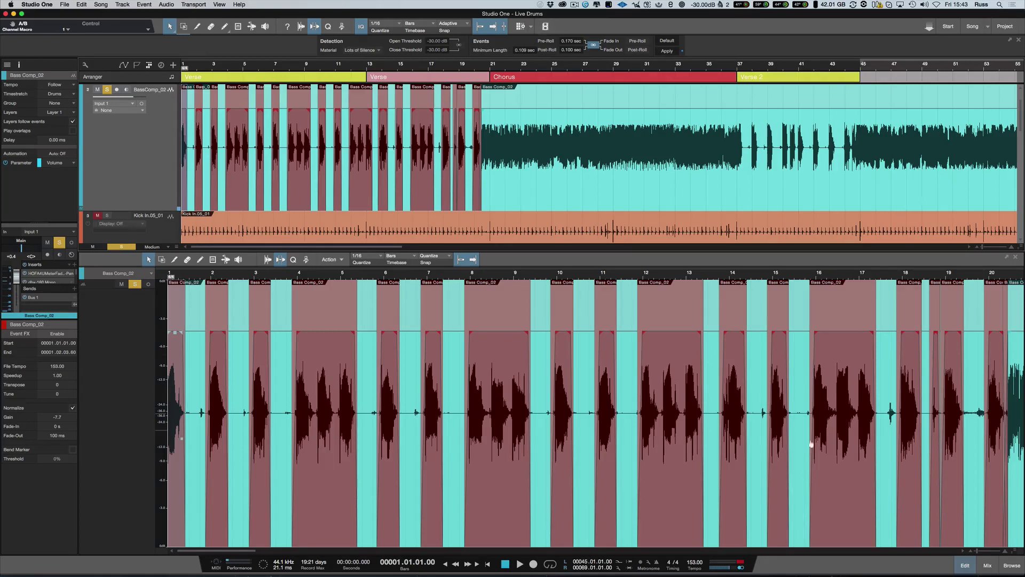
- Switch to the split tool, audition from bar 17, and select the gap events between hits
{"action": "left_click", "coordinate": [213, 260]}
{"action": "left_click", "coordinate": [884, 456]}
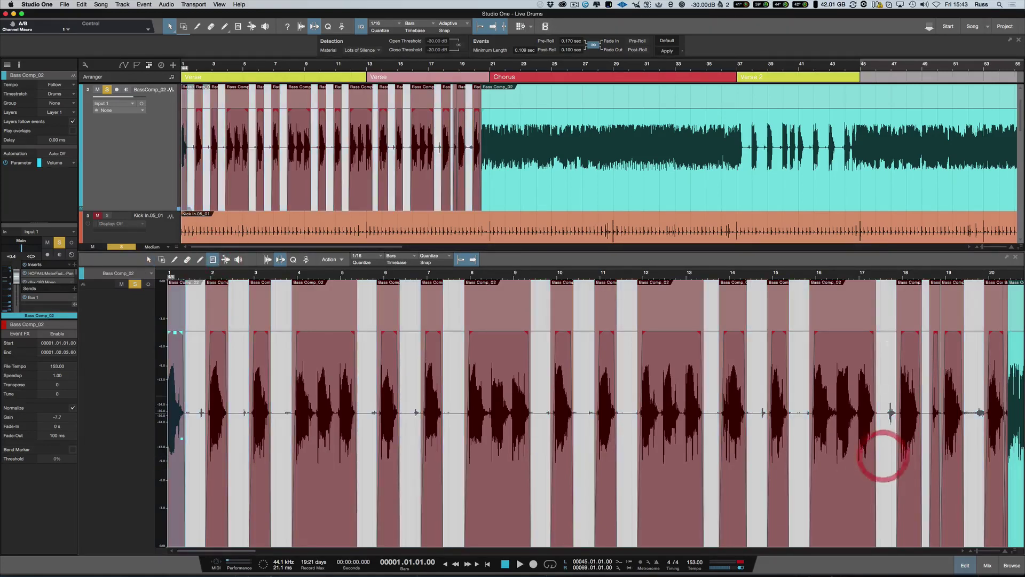
{"action": "left_click", "coordinate": [863, 277]}
{"action": "key", "text": "space"}
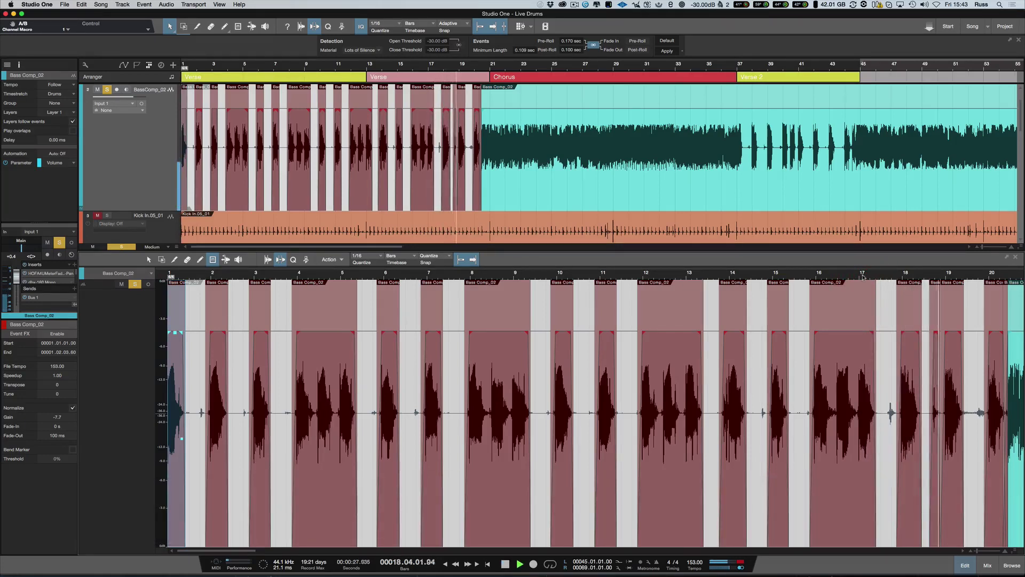
{"action": "key", "text": "space"}
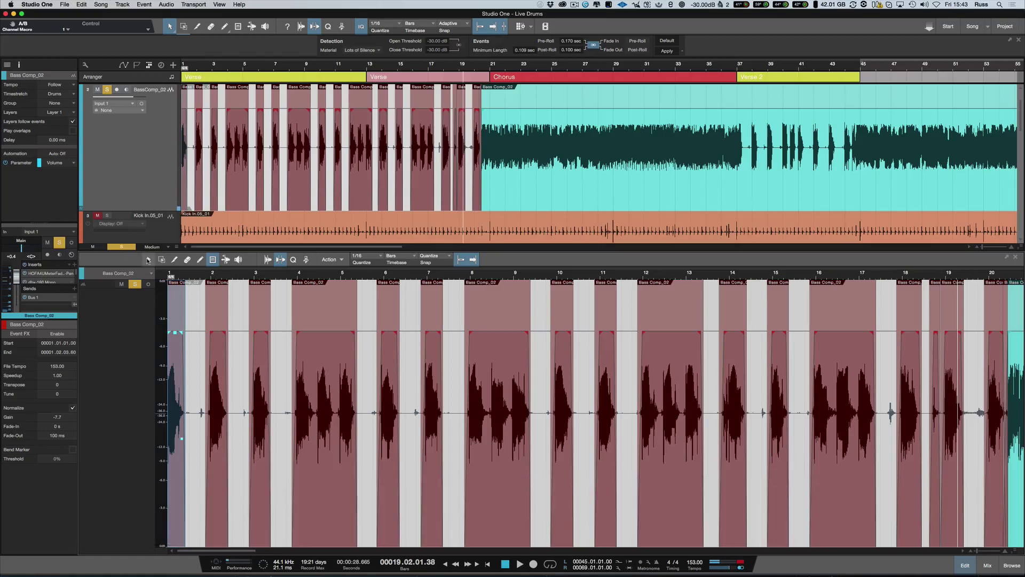
{"action": "left_click", "coordinate": [196, 406]}
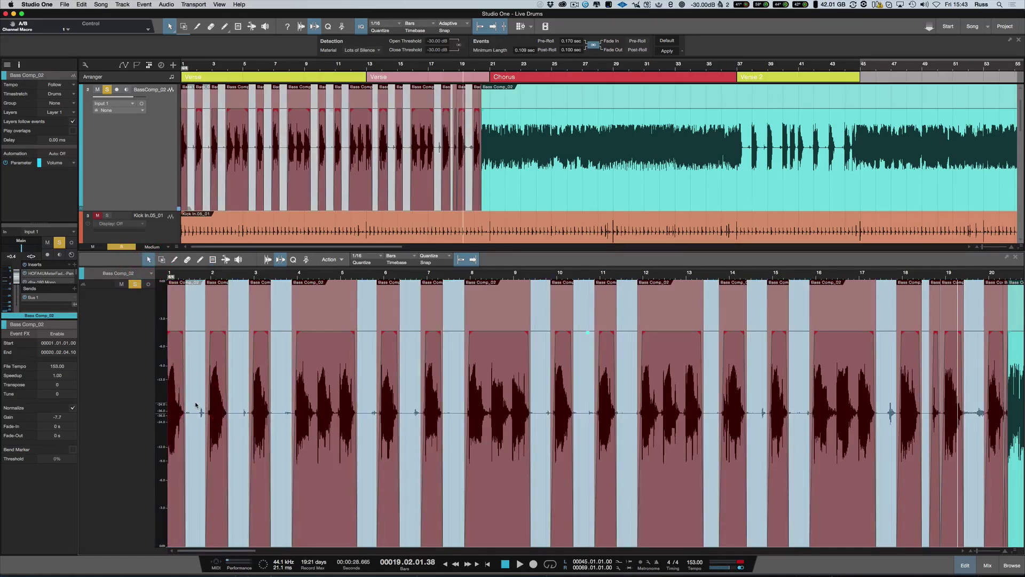
- Delete the selected gap events so only the bass note events remain
{"action": "key", "text": "BackSpace"}
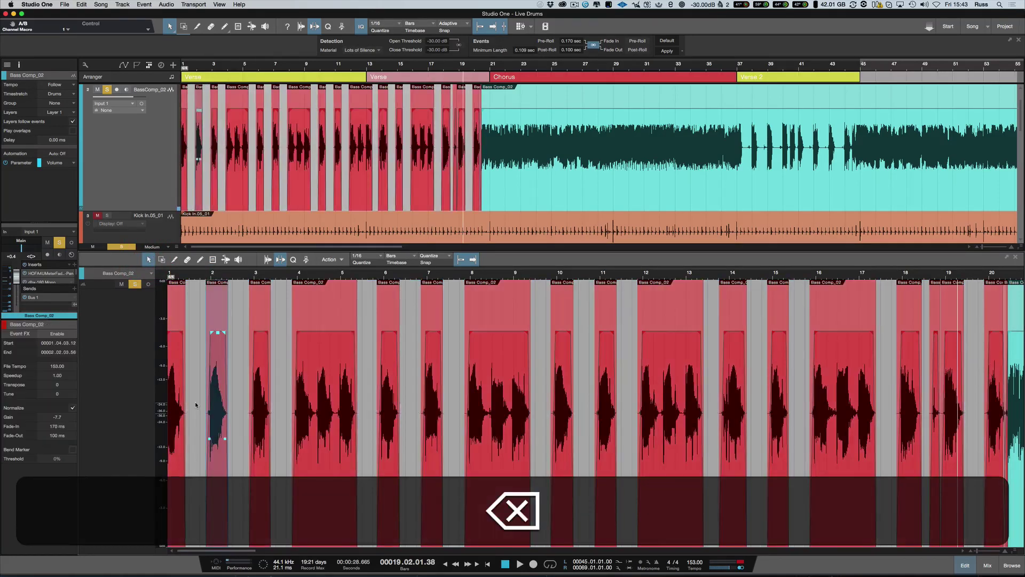